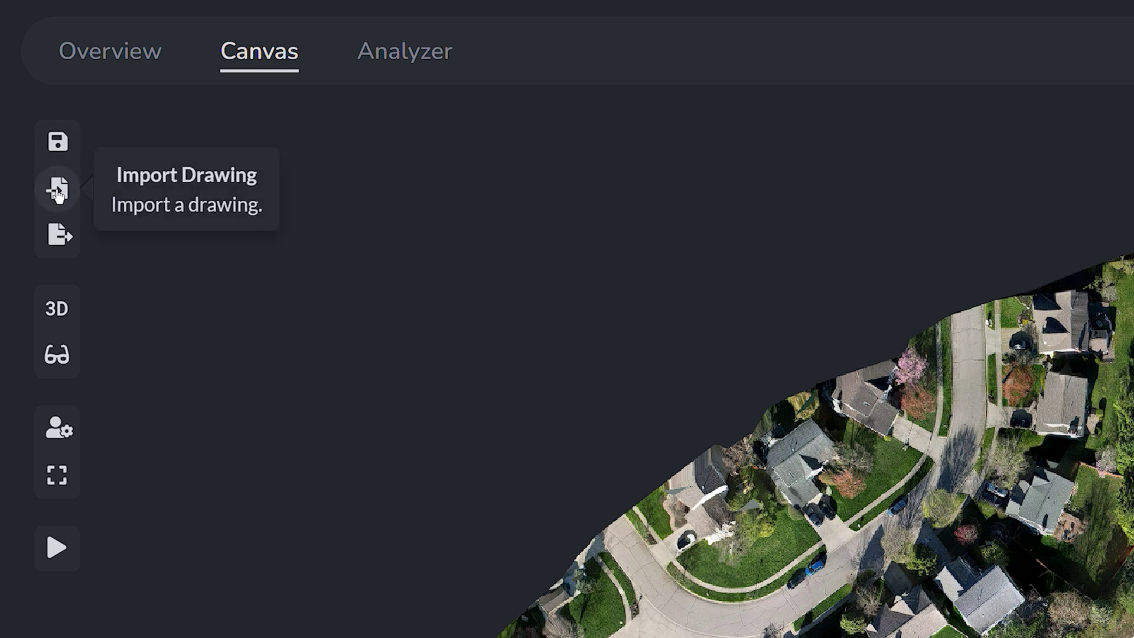
Show the available drawing export formats.
click(56, 253)
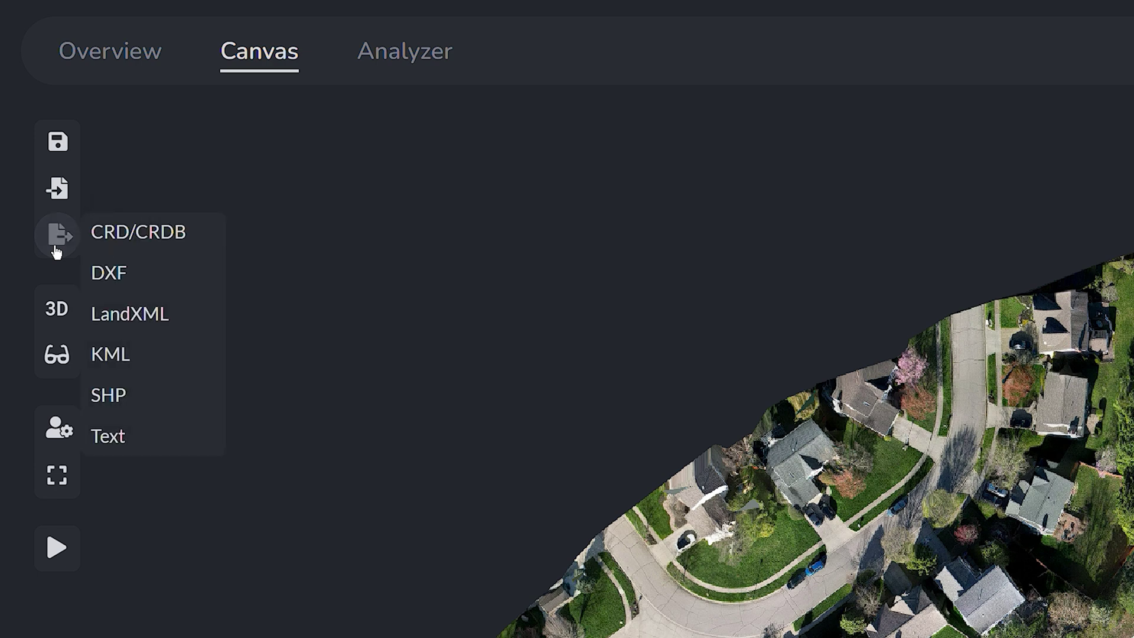
Switch the canvas from 3D to 2D and preview the site in the 2D Classic window, closing it again.
click(59, 324)
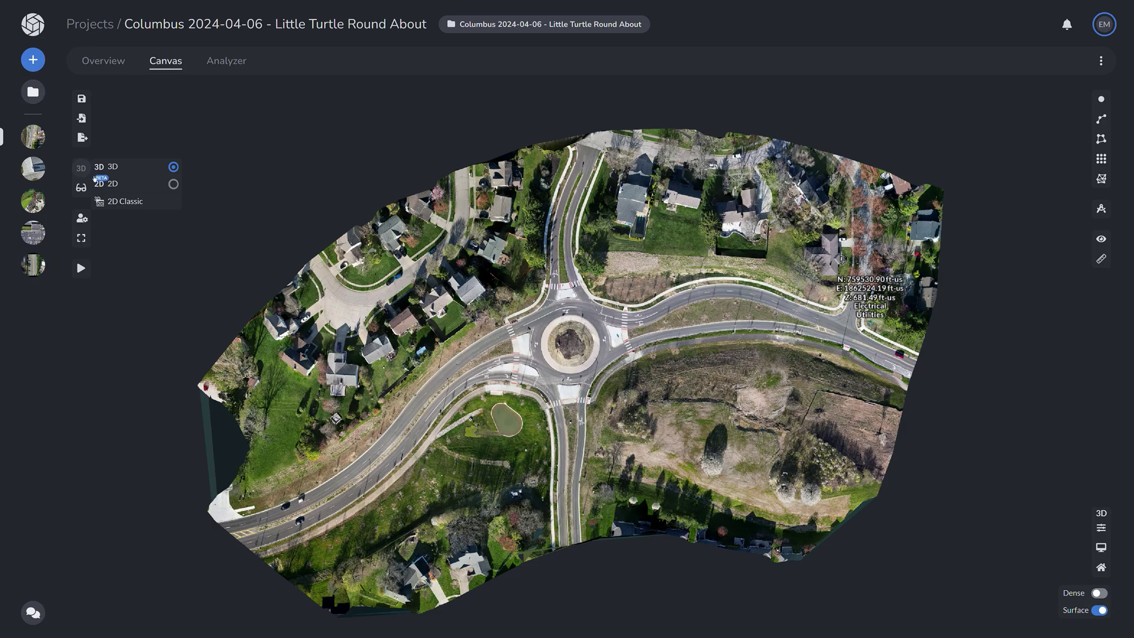
click(116, 185)
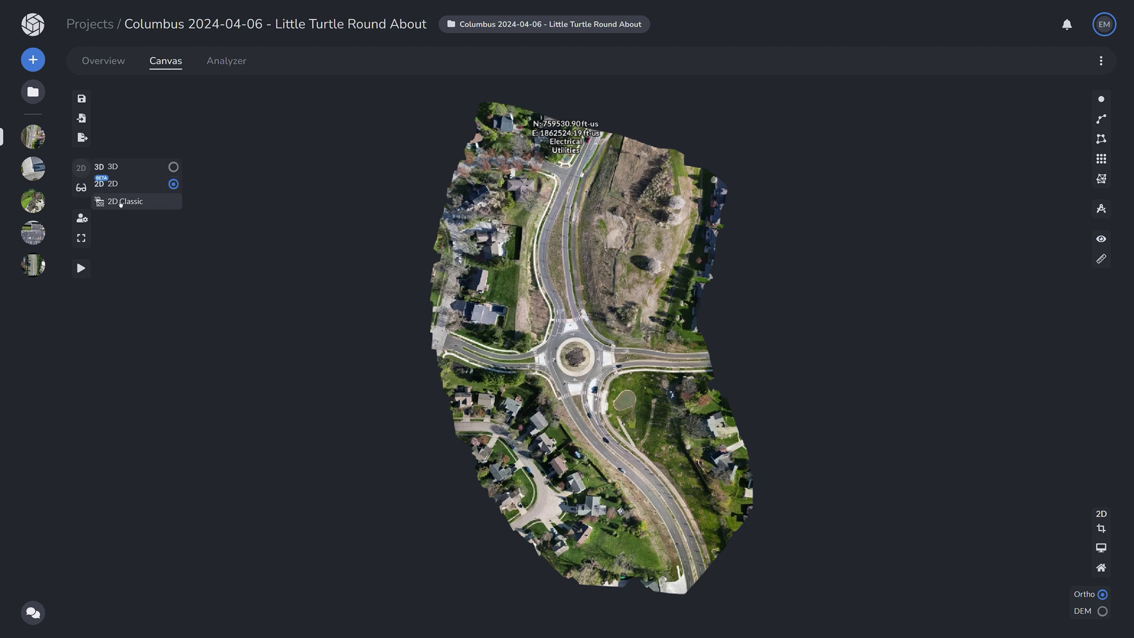
click(120, 202)
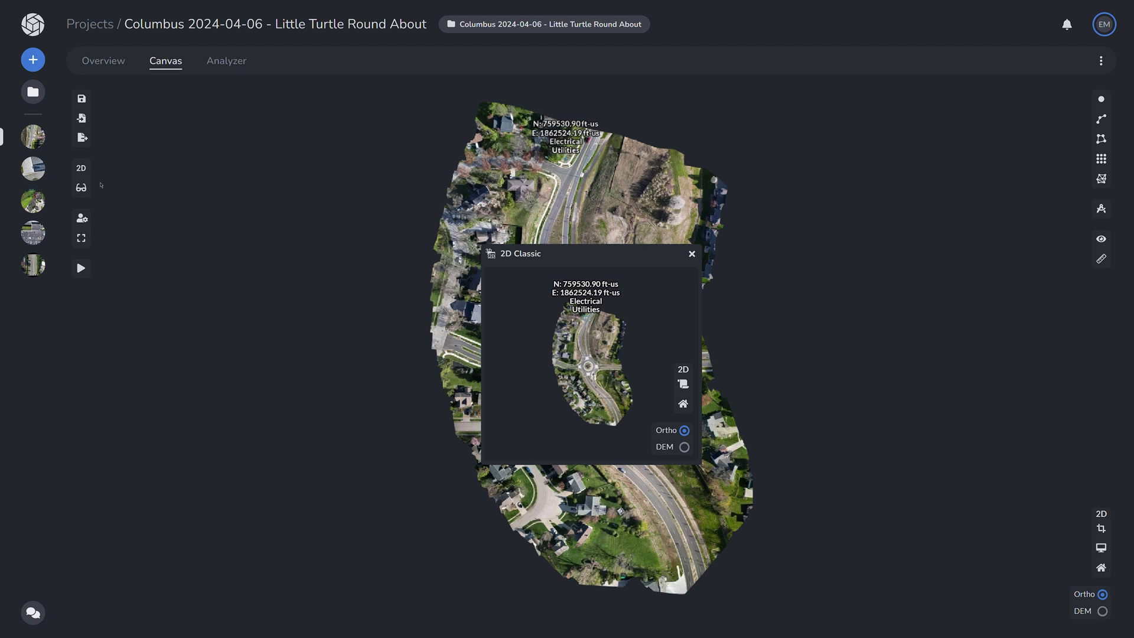
click(692, 254)
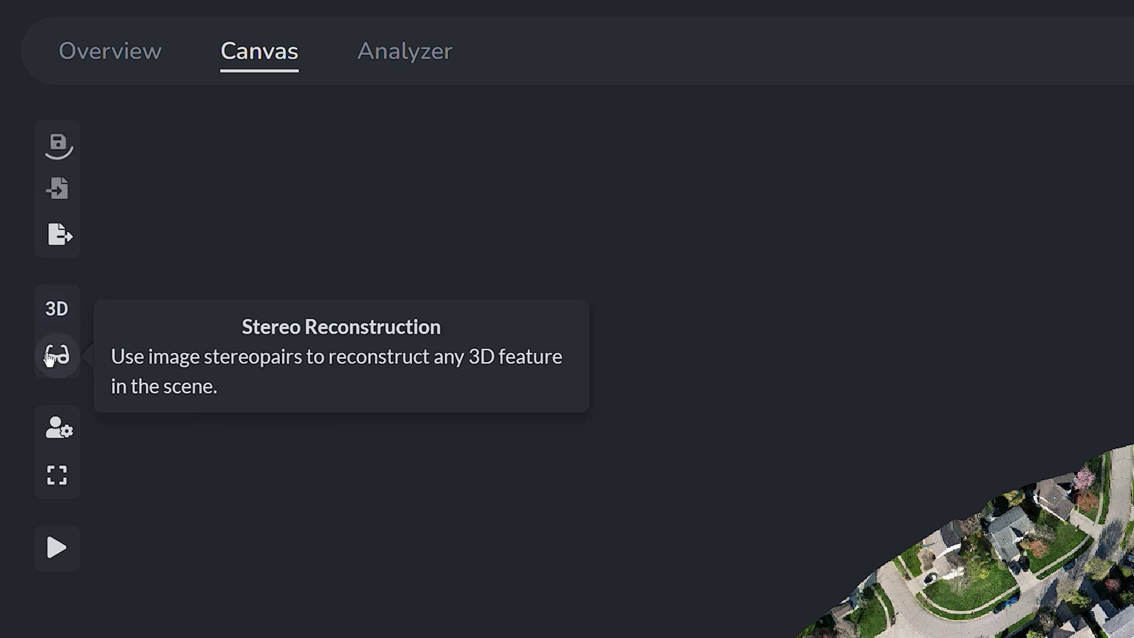
click(68, 433)
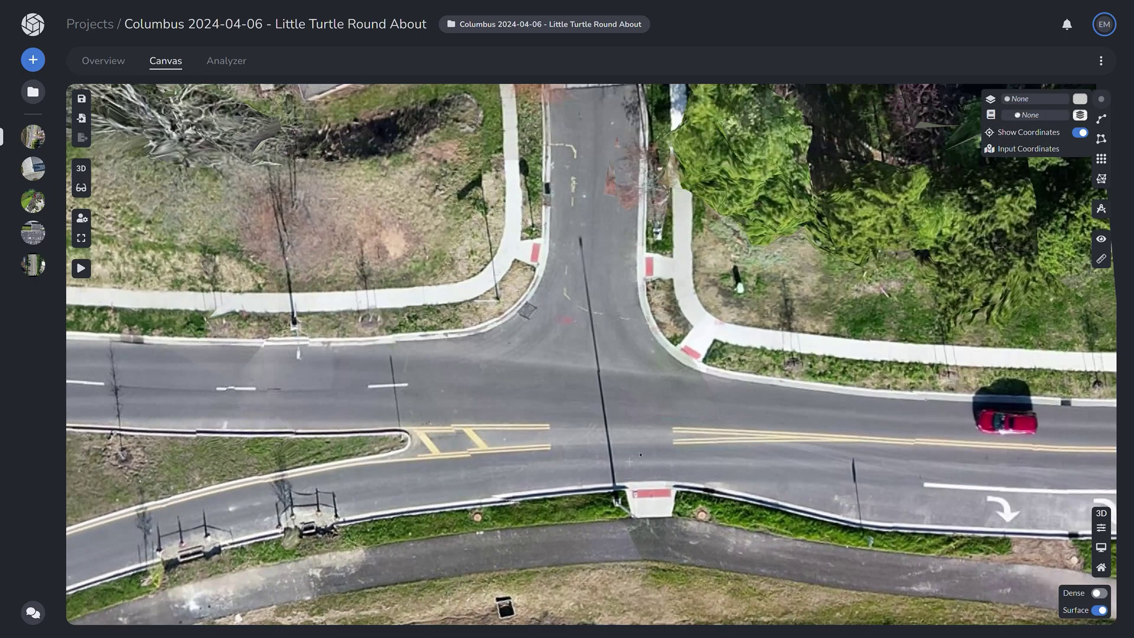
Place a point on the utility box in the grass beside the sidewalk, using new layer Electrical and code Utilities.
scroll(640, 454, up, 3)
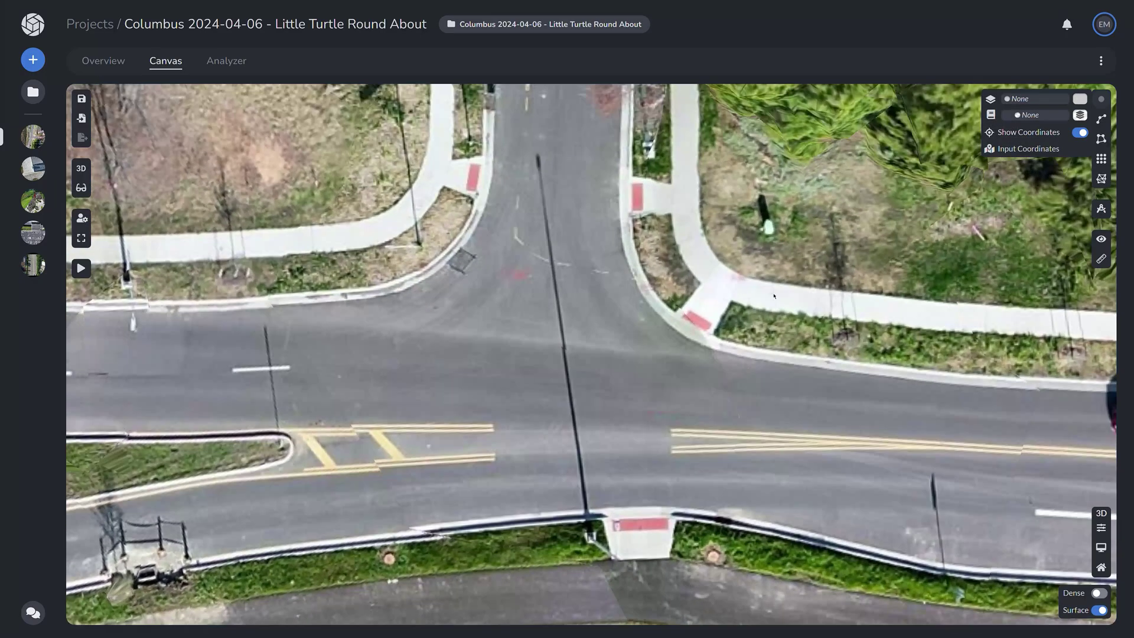
click(1028, 100)
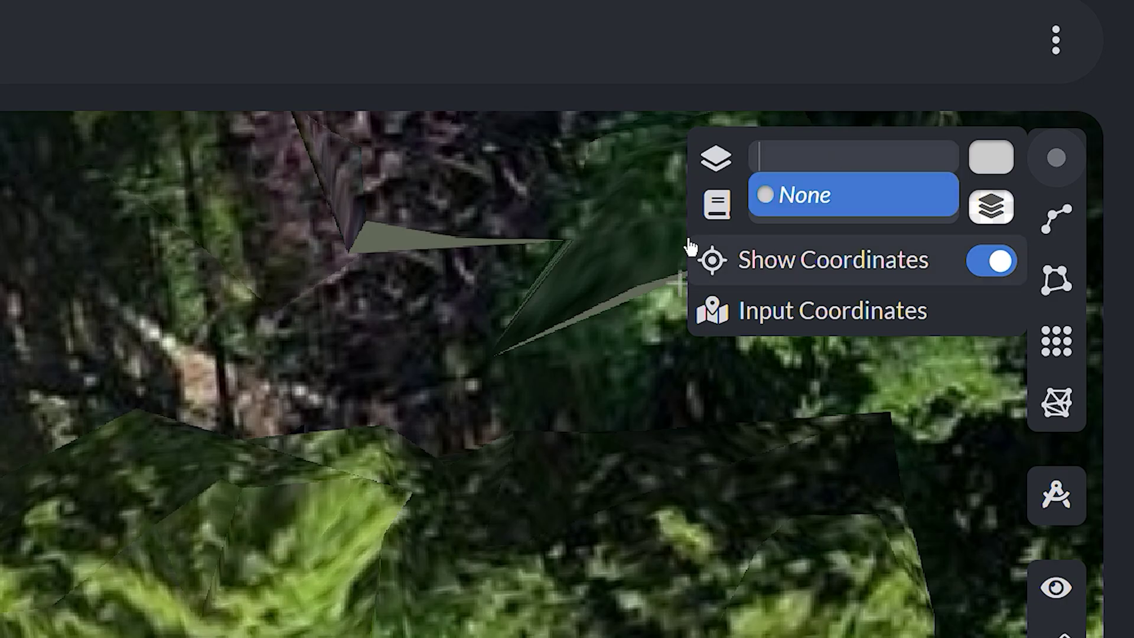
text(Electrical)
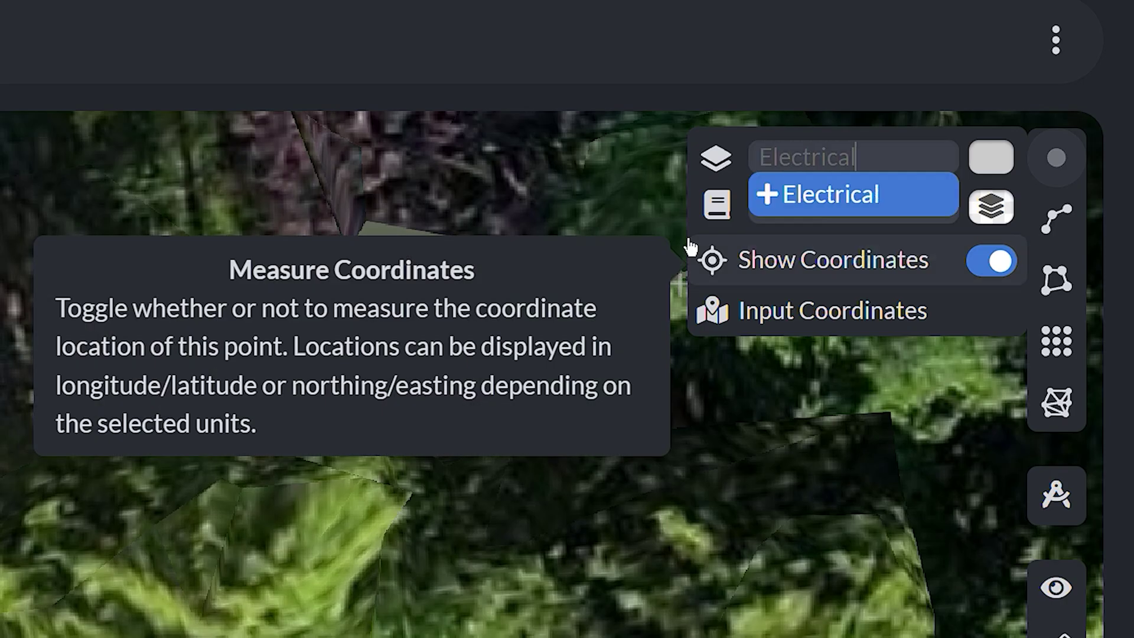
key(Return)
click(802, 203)
text(Utilities)
click(823, 247)
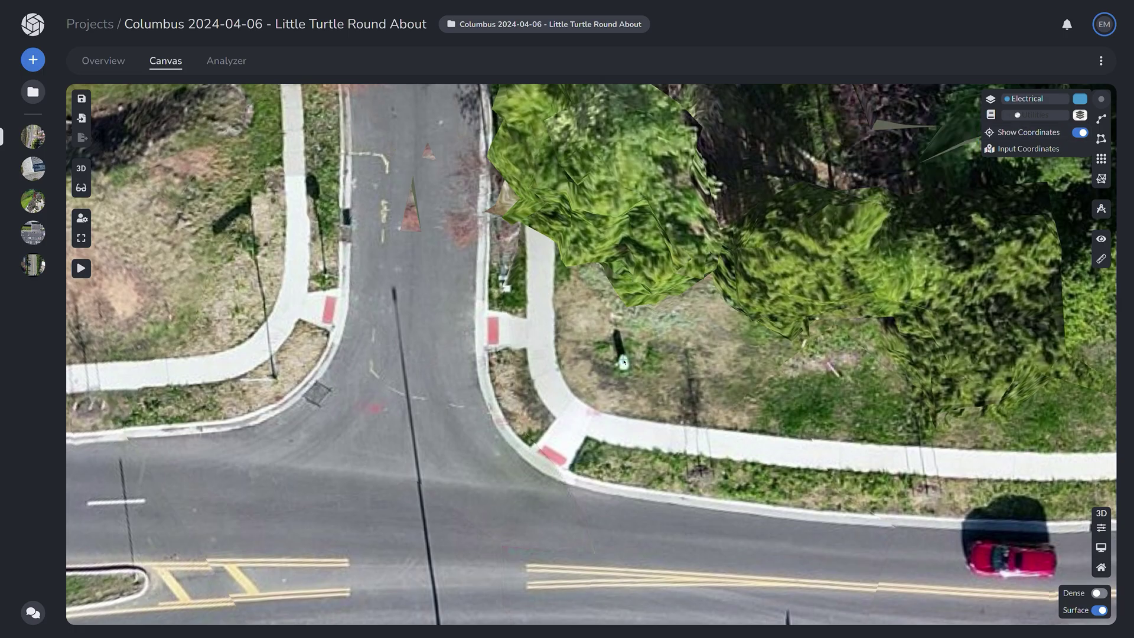
click(624, 361)
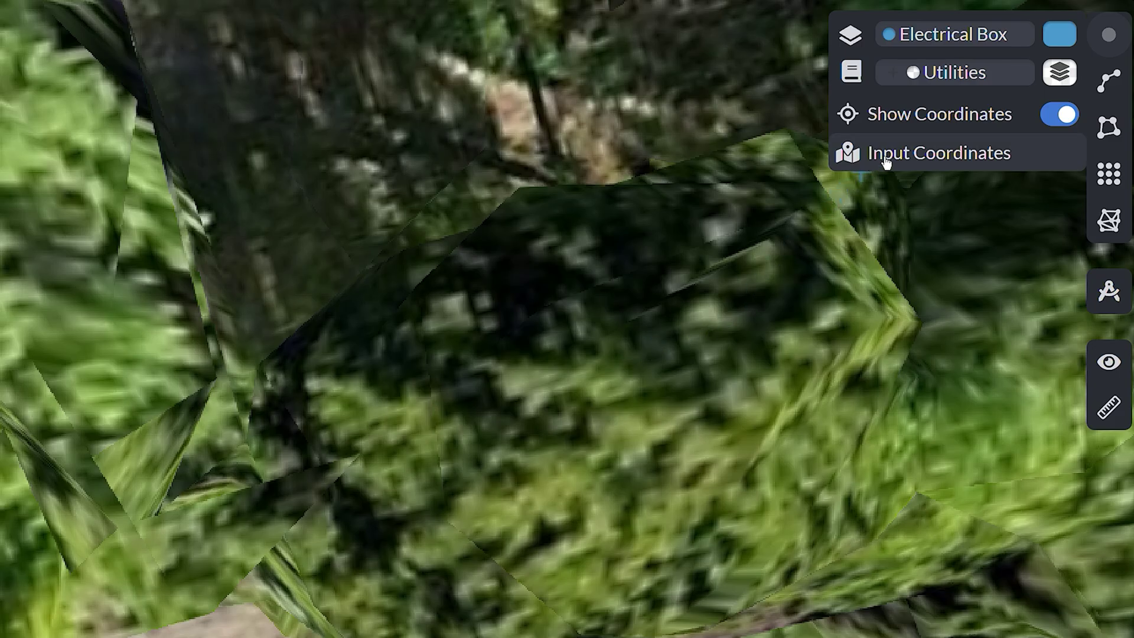
Look at the coordinate input option for points and the measuring tool.
click(884, 158)
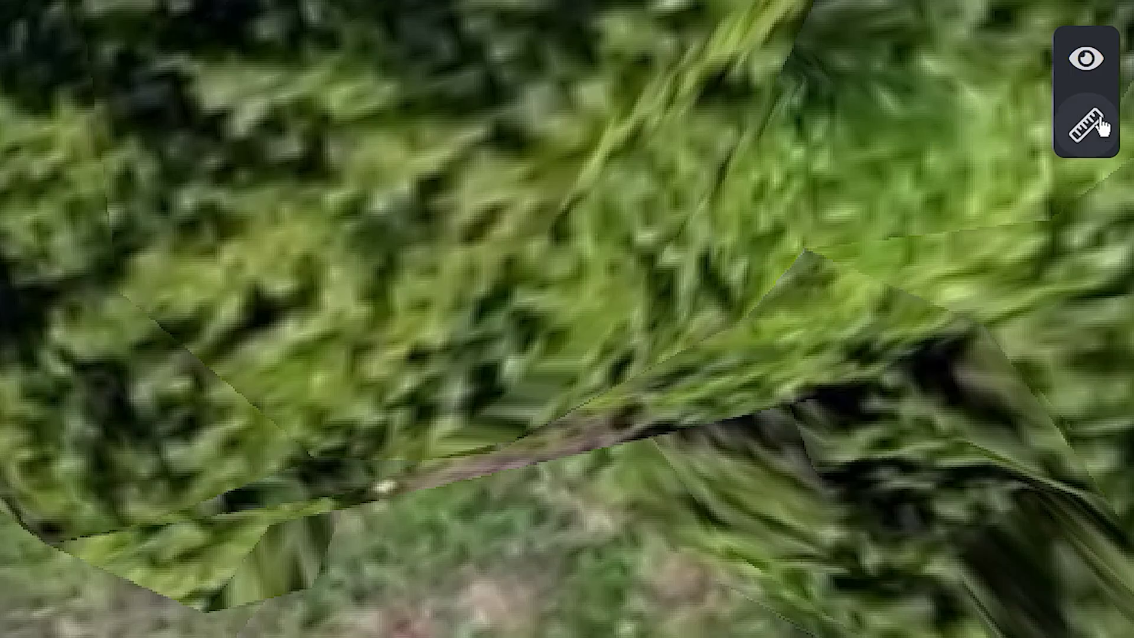
click(1101, 126)
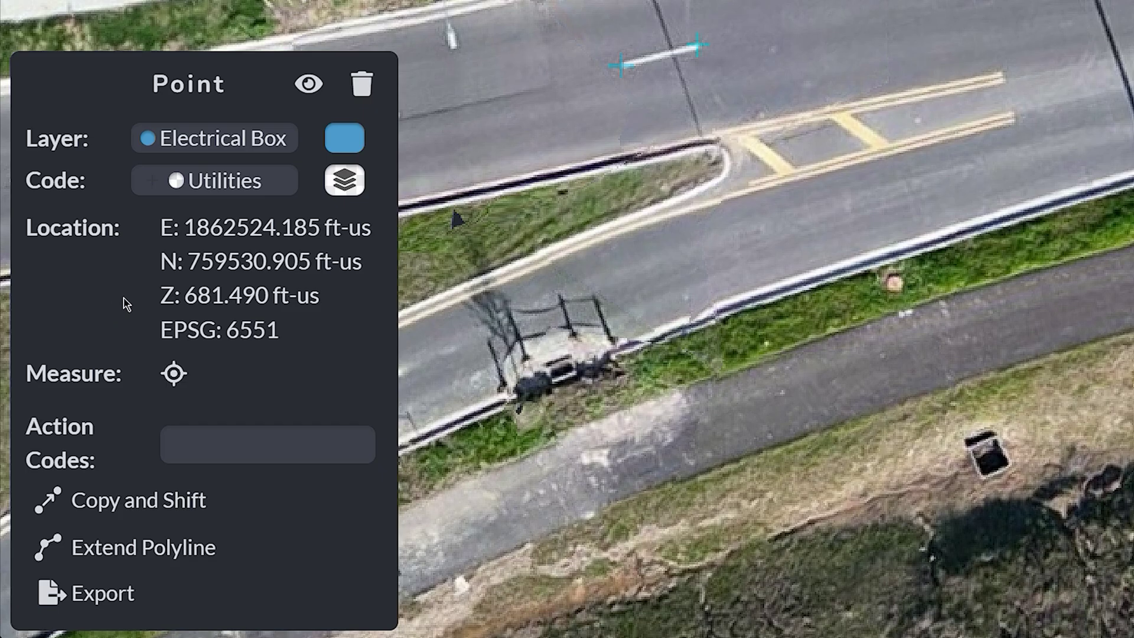
Review the point's coordinate measurement toggle and its Copy and Shift and Extend Polyline settings.
click(174, 372)
click(173, 374)
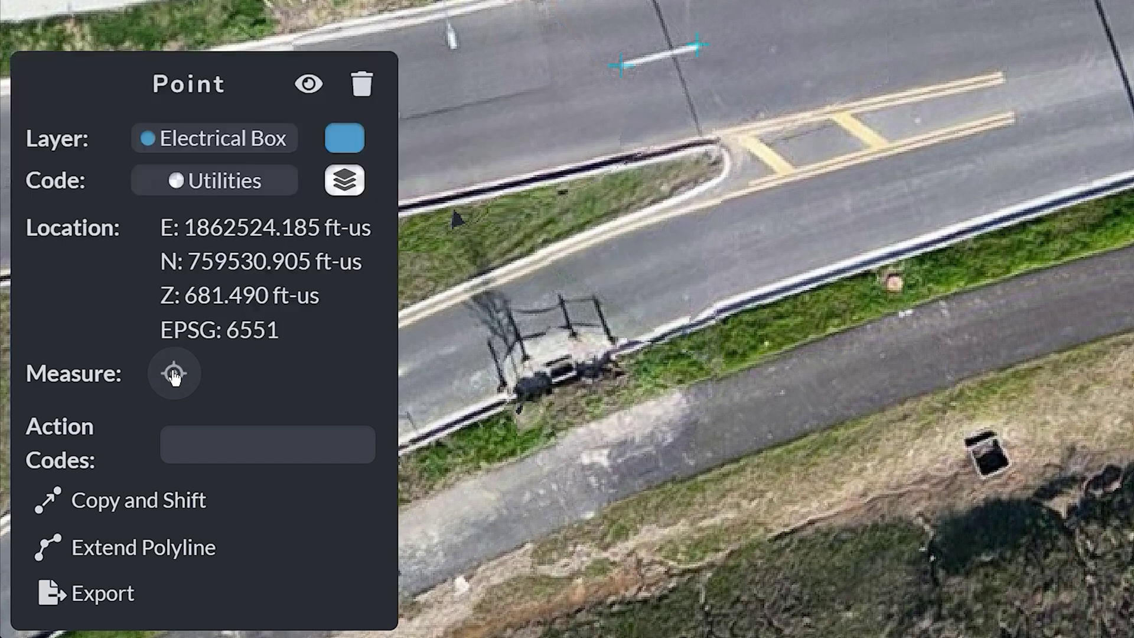
click(140, 504)
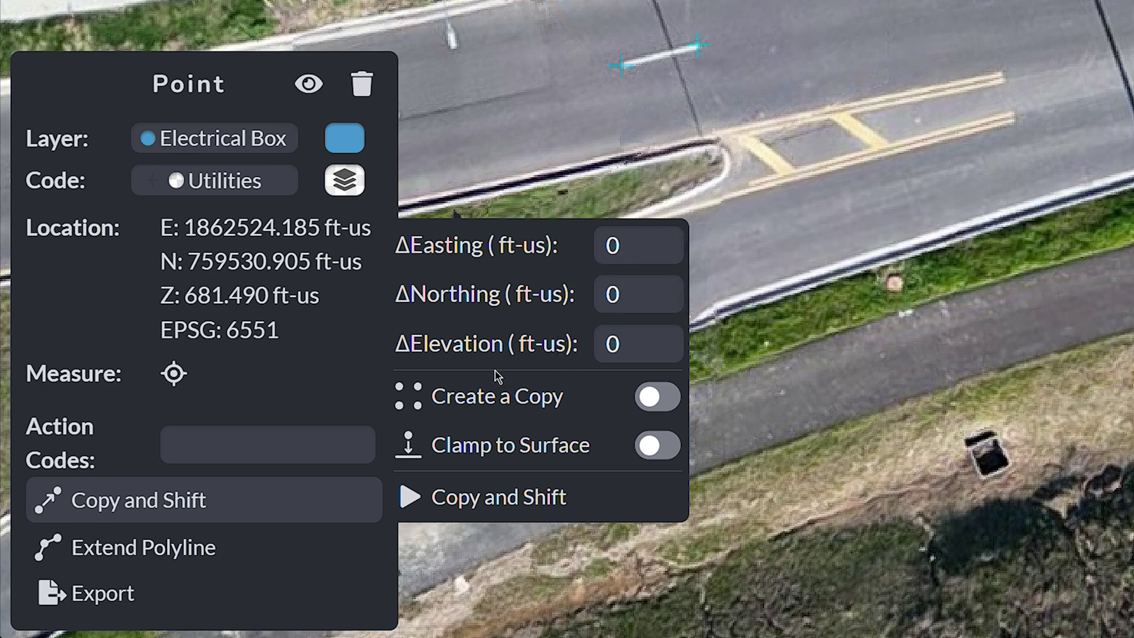
click(219, 548)
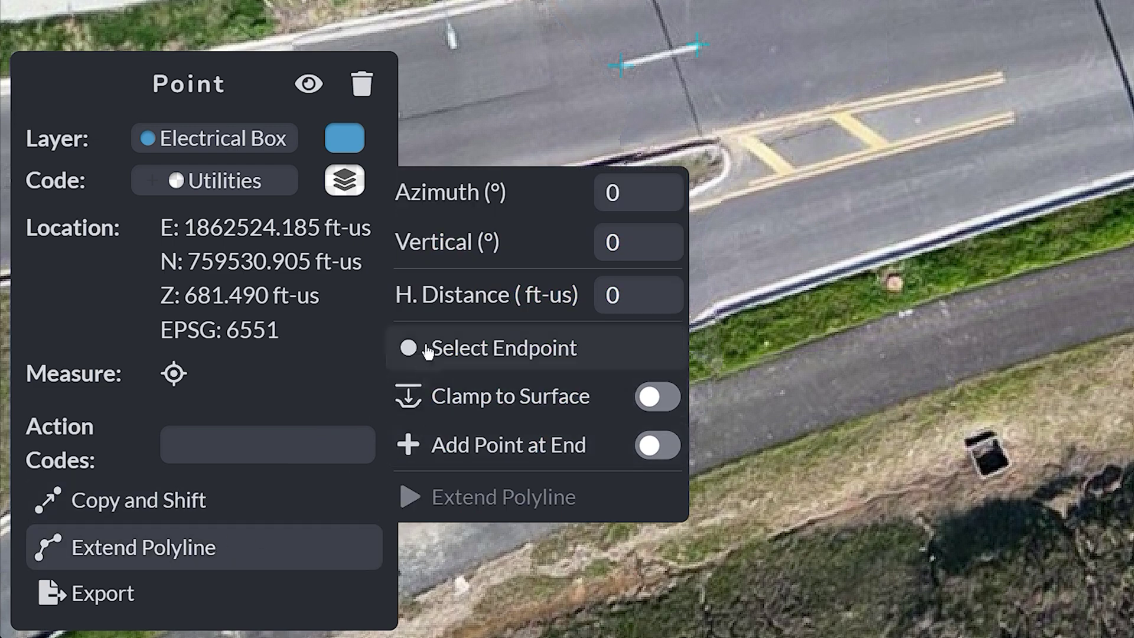
mouse_move(532, 218)
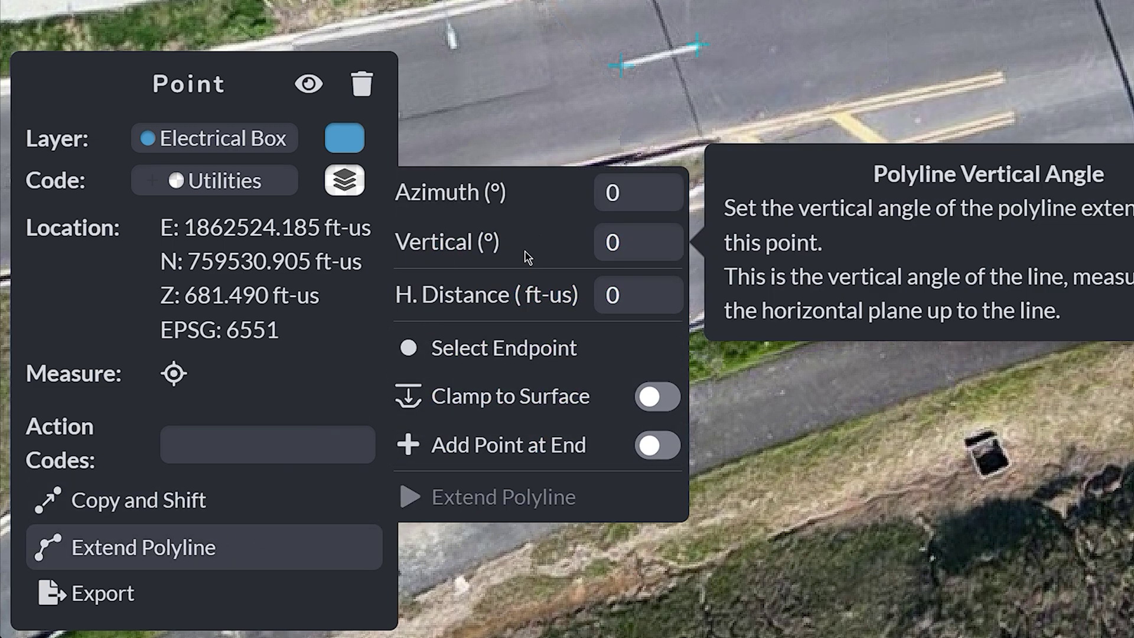
mouse_move(509, 290)
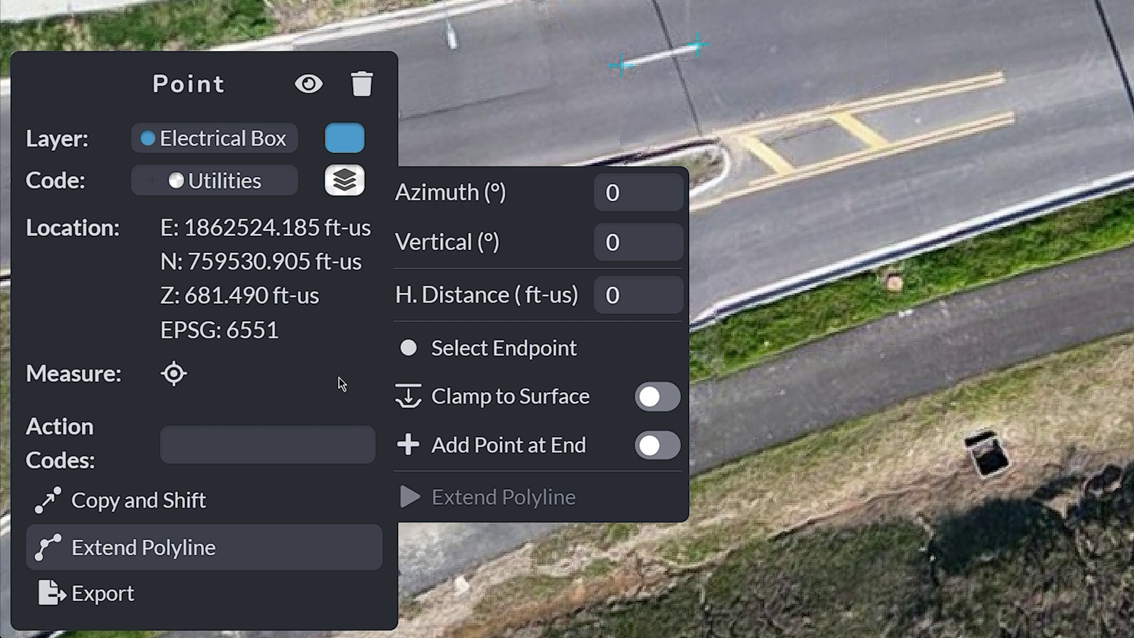
Open the export settings for the point and look at its file name and format choices.
click(139, 590)
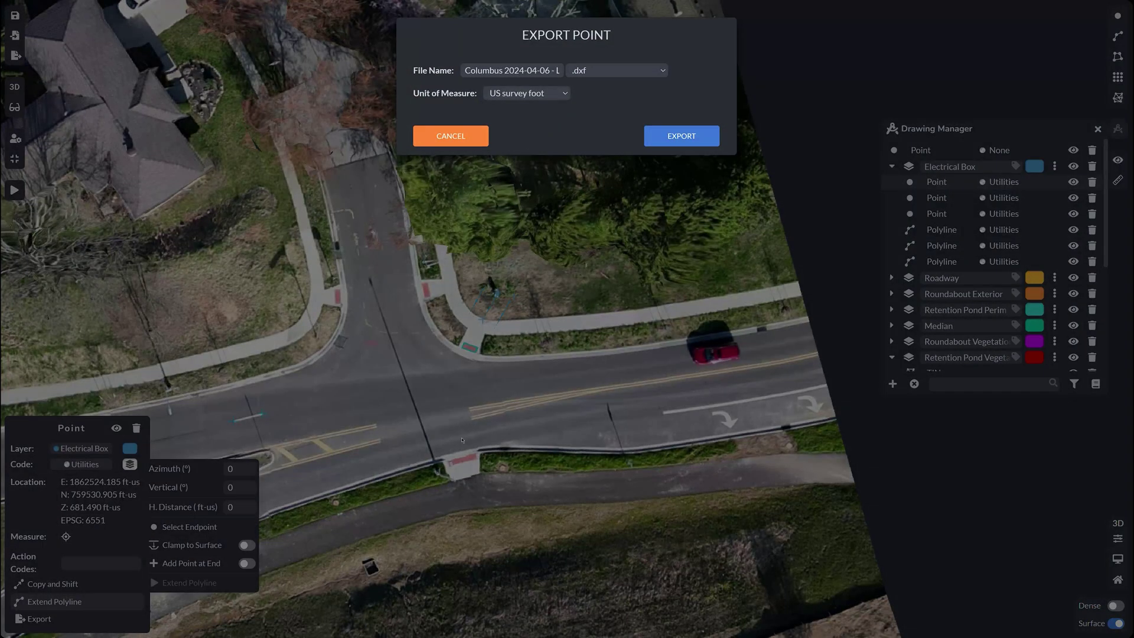
click(593, 71)
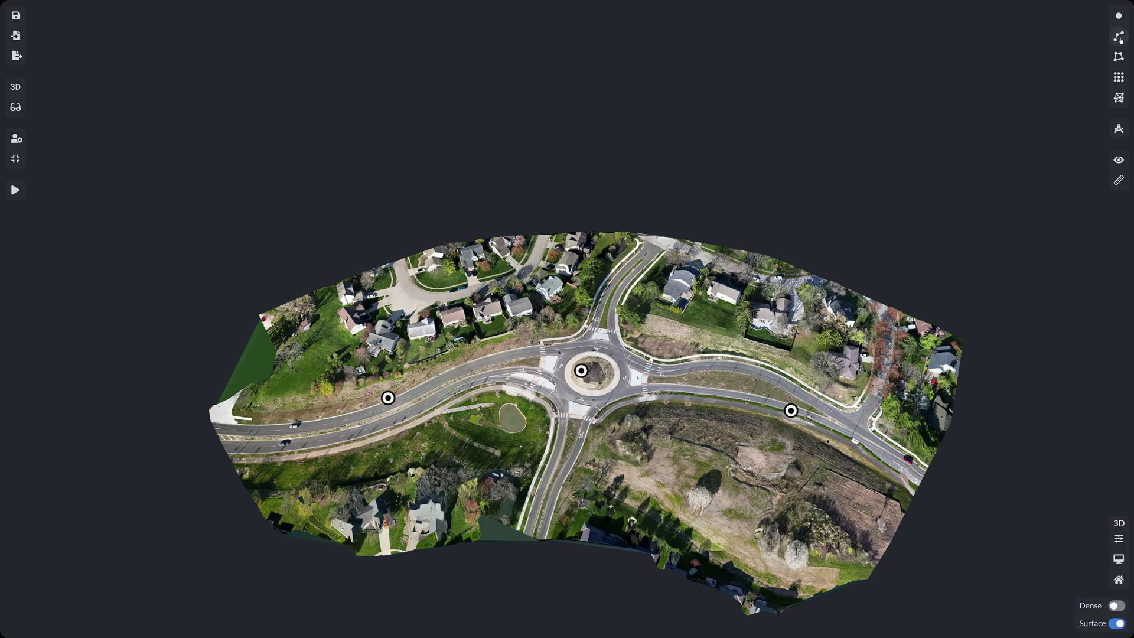
Start a polyline on layer Roadway with code Utilities and trace the outer curb from the edge of the point cloud.
click(1119, 38)
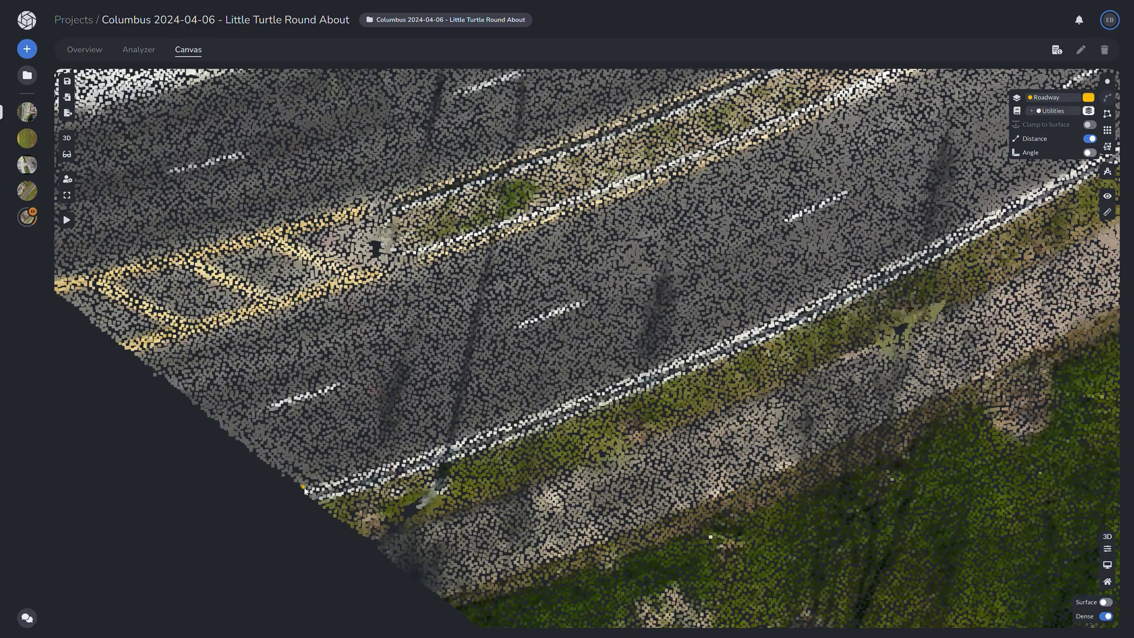
click(306, 491)
click(378, 471)
scroll(378, 471, up, 2)
click(458, 444)
click(498, 433)
click(562, 408)
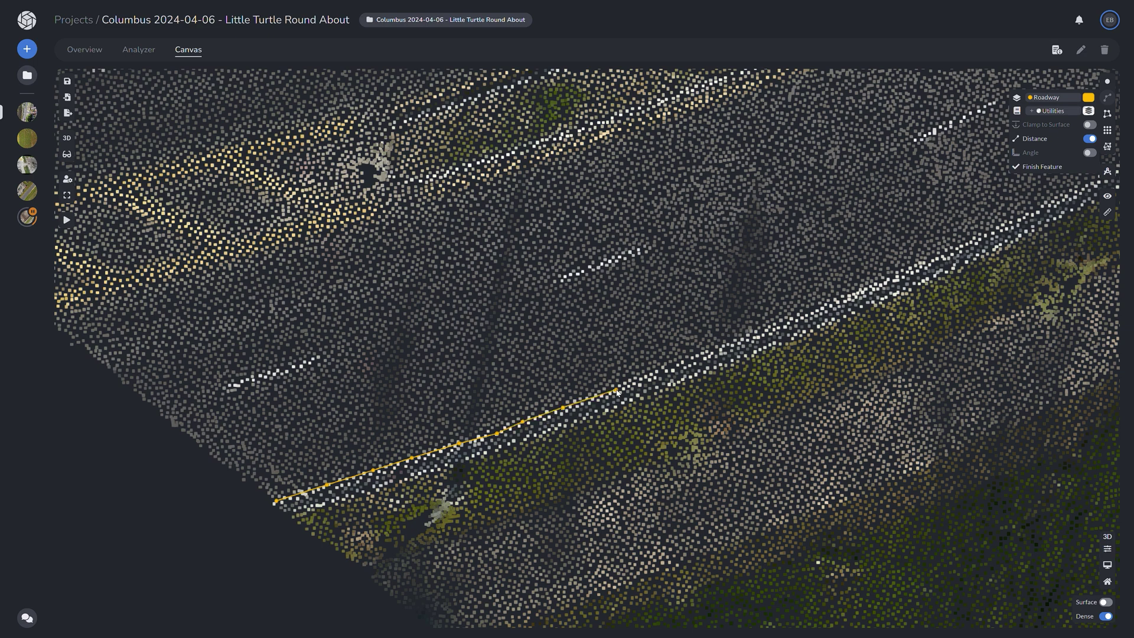
click(666, 367)
click(708, 350)
click(747, 335)
click(778, 326)
click(823, 307)
click(859, 291)
click(888, 280)
Continue the Roadway polyline along the outer curb, past the lamp post beside the footpath.
drag(891, 282, 549, 463)
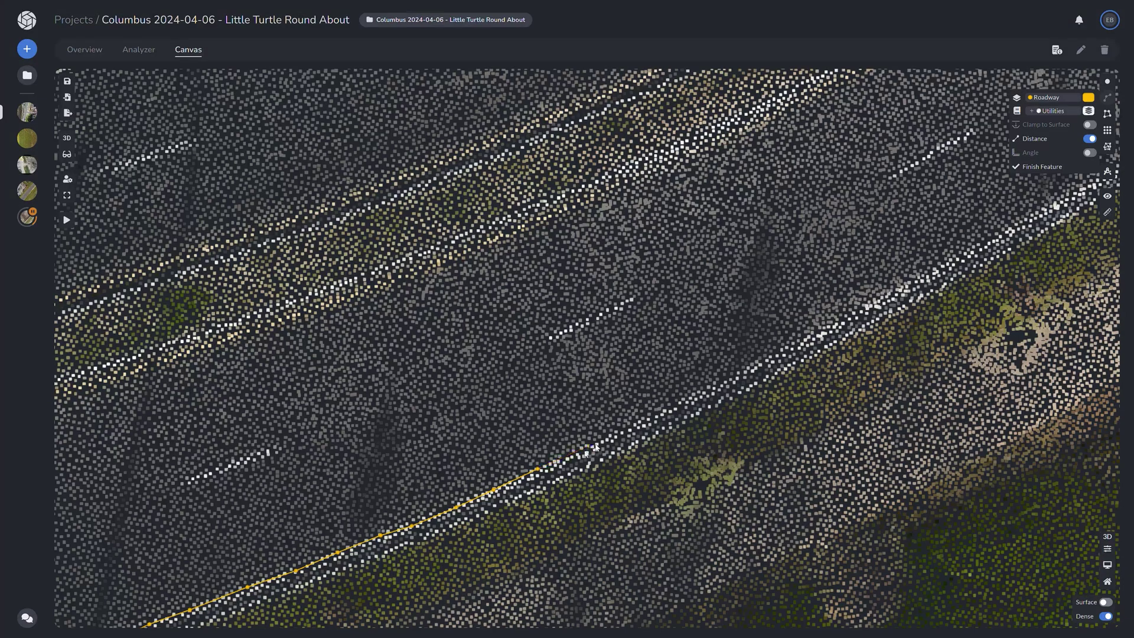
click(697, 394)
click(724, 382)
click(755, 368)
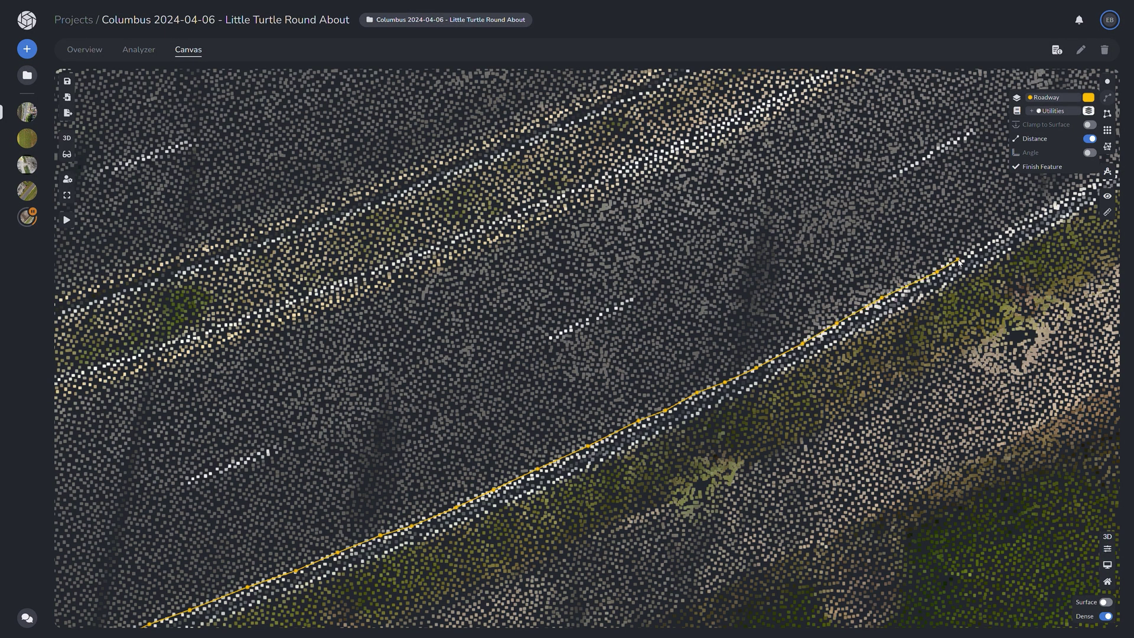
scroll(938, 269, up, 3)
click(761, 403)
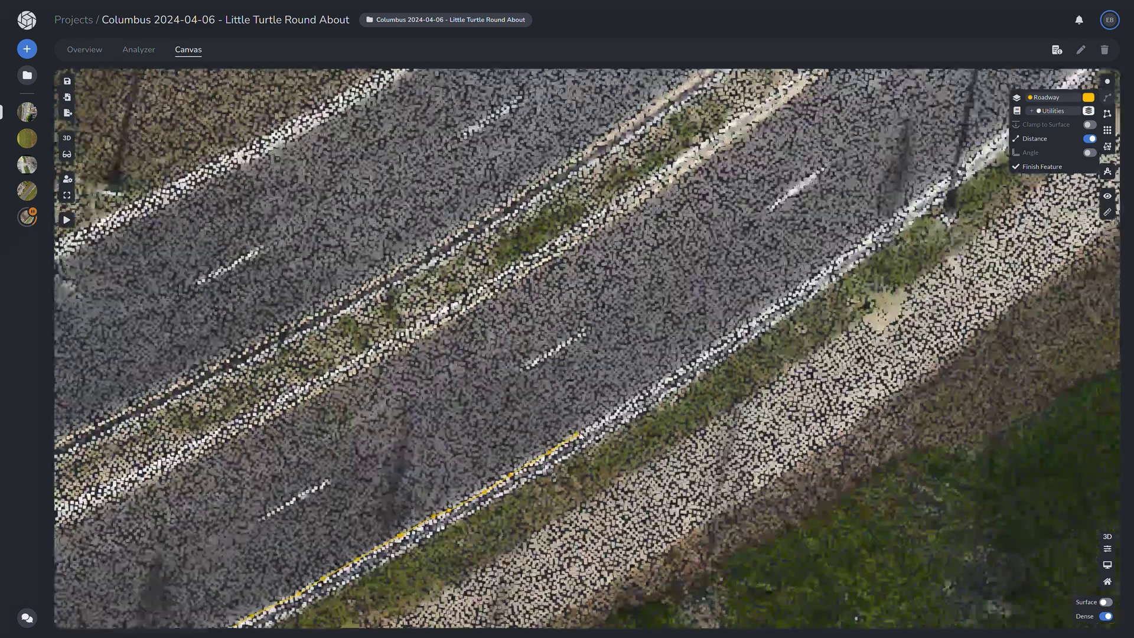
drag(904, 324, 608, 418)
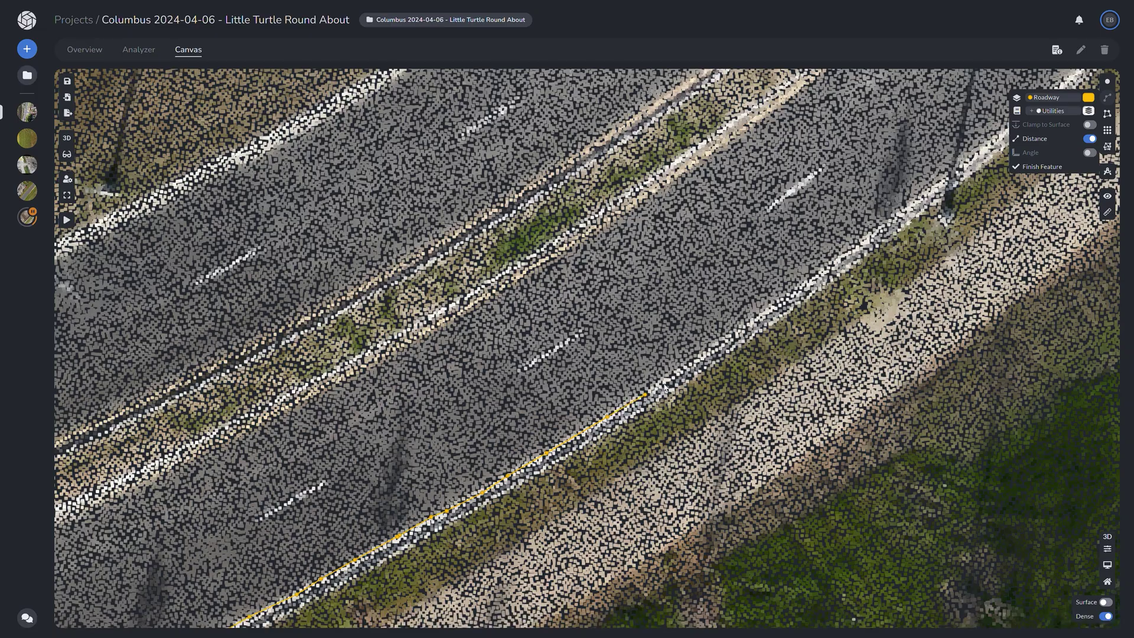
scroll(812, 282, up, 3)
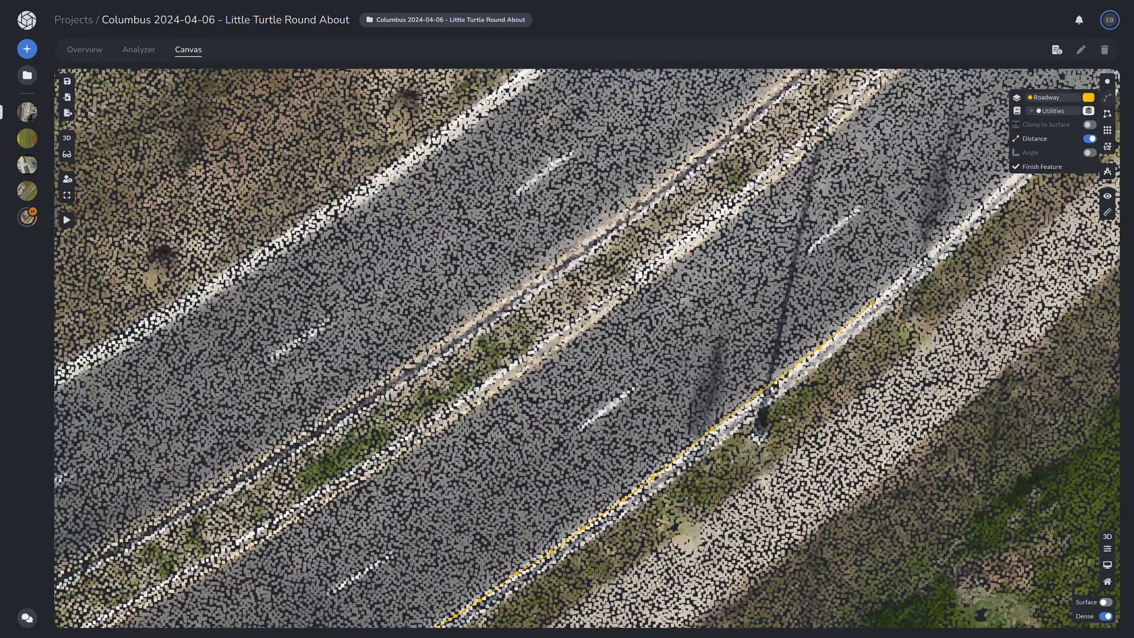
scroll(915, 260, up, 2)
scroll(712, 404, down, 5)
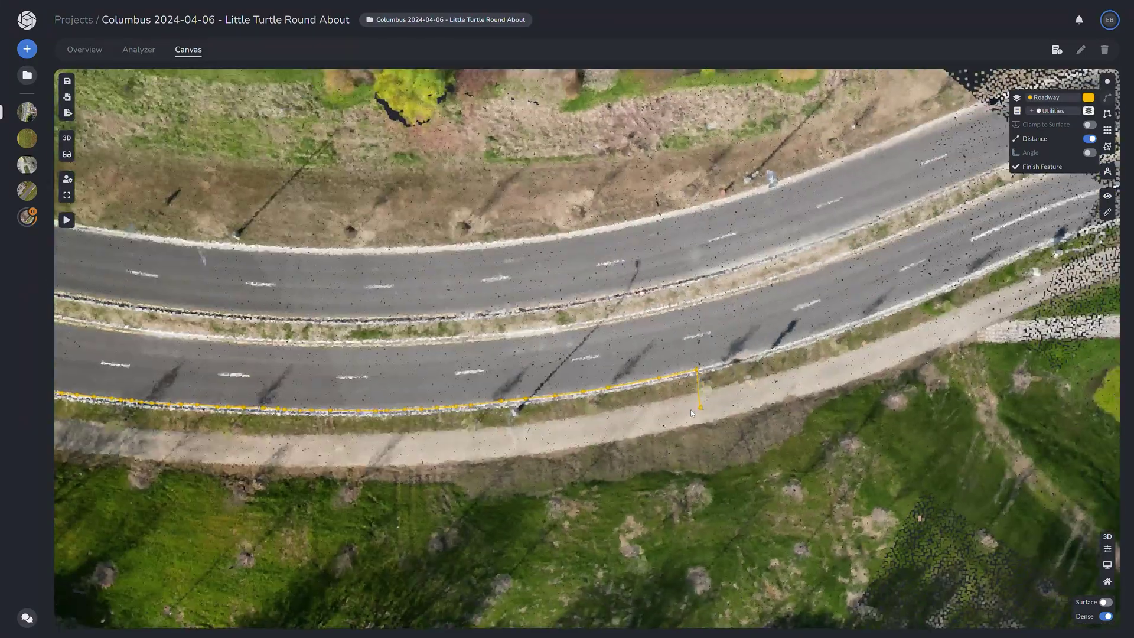
Extend the Roadway polyline along the curving curb up to the start of the roundabout's turning lane.
scroll(533, 426, up, 3)
click(608, 401)
click(696, 367)
click(785, 337)
click(888, 289)
click(977, 248)
drag(1036, 236, 624, 454)
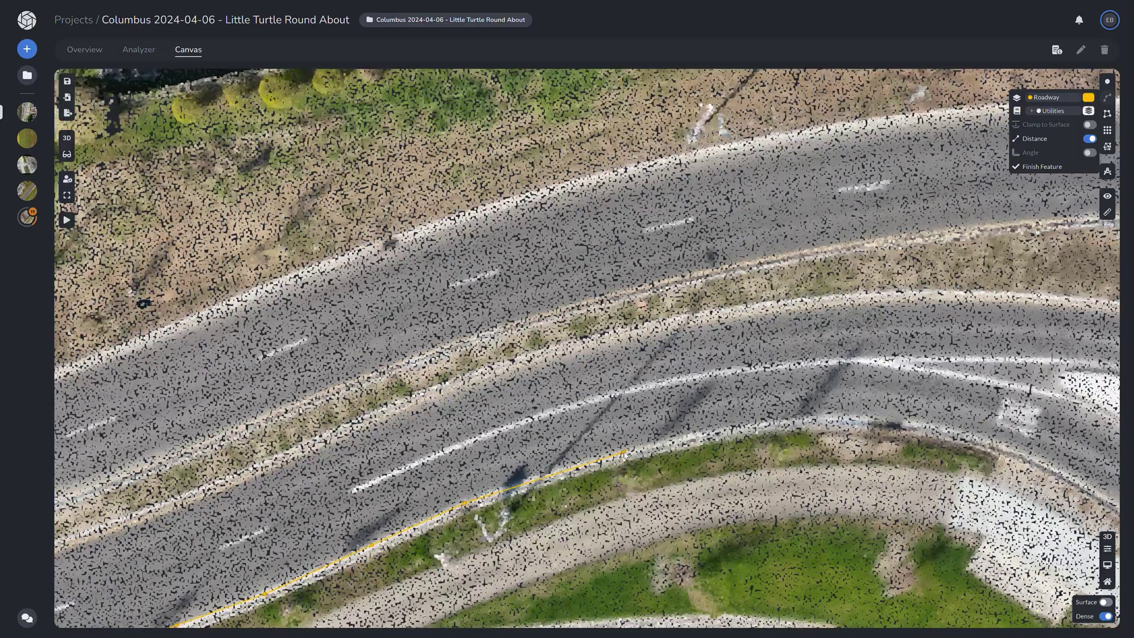
click(894, 420)
click(939, 425)
click(1004, 442)
Trace the curb of the turning lane with the Roadway polyline, past the crosswalk near the roundabout entry.
drag(1074, 473, 631, 373)
click(746, 455)
click(795, 501)
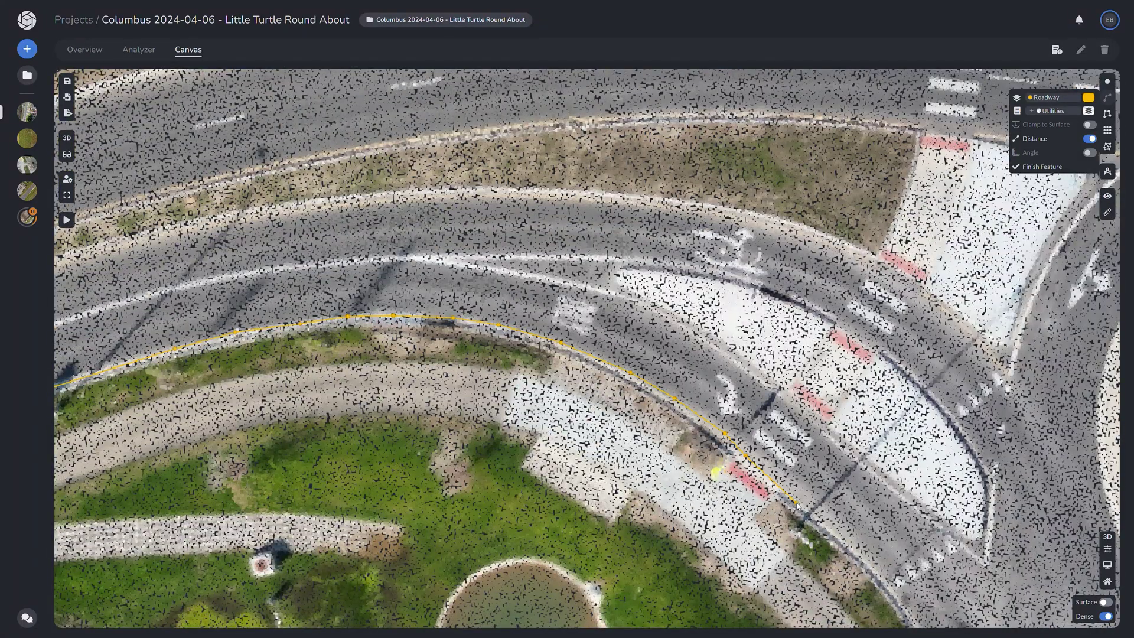
click(820, 519)
click(838, 532)
click(880, 572)
Carry the Roadway polyline around the curb corner beside the pond and past the next crosswalk.
drag(898, 585, 447, 319)
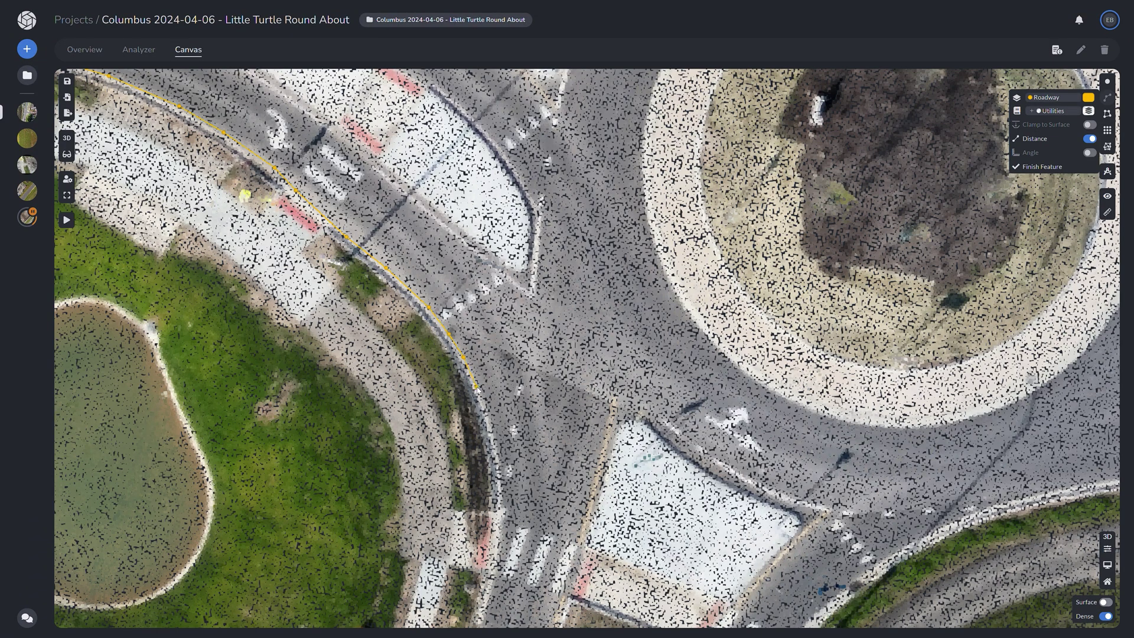
drag(492, 438, 556, 301)
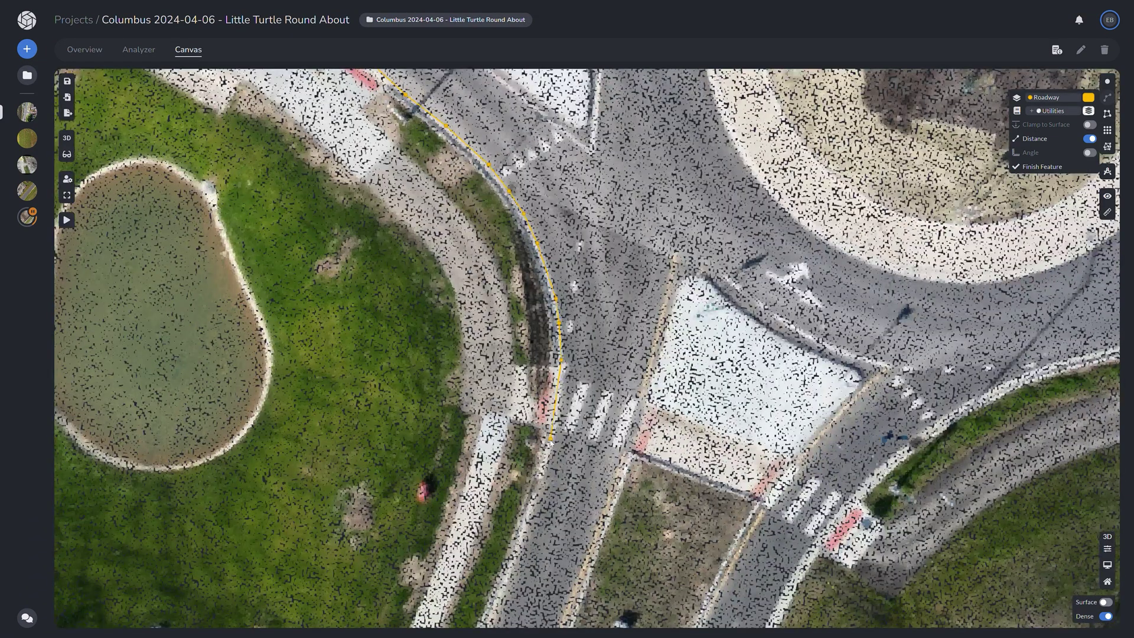
scroll(555, 443, up, 3)
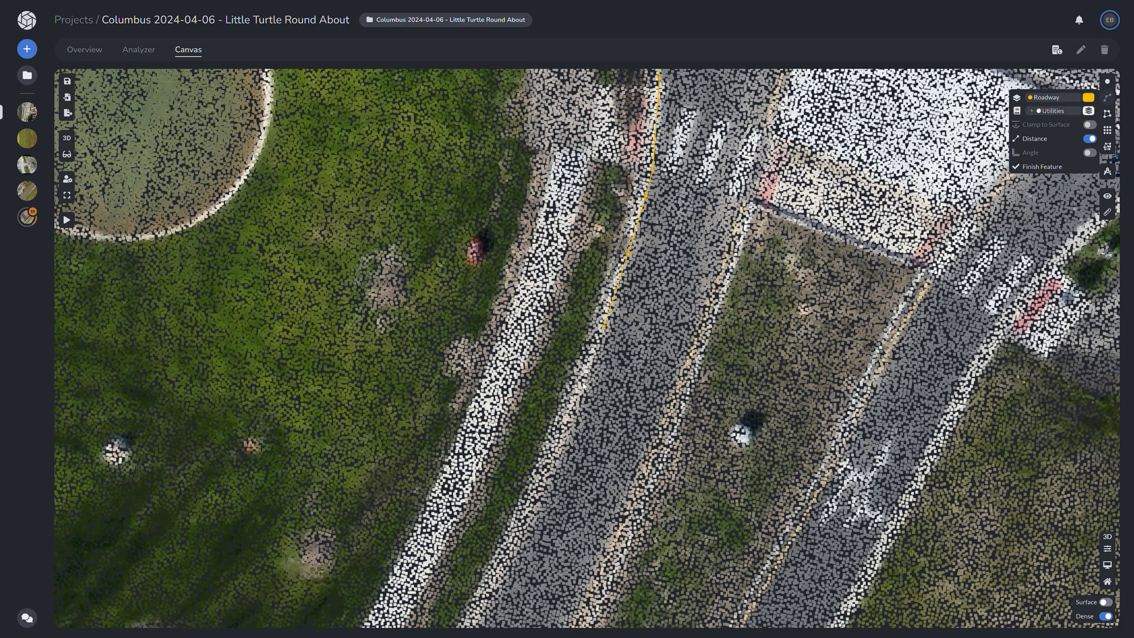
scroll(585, 386, up, 3)
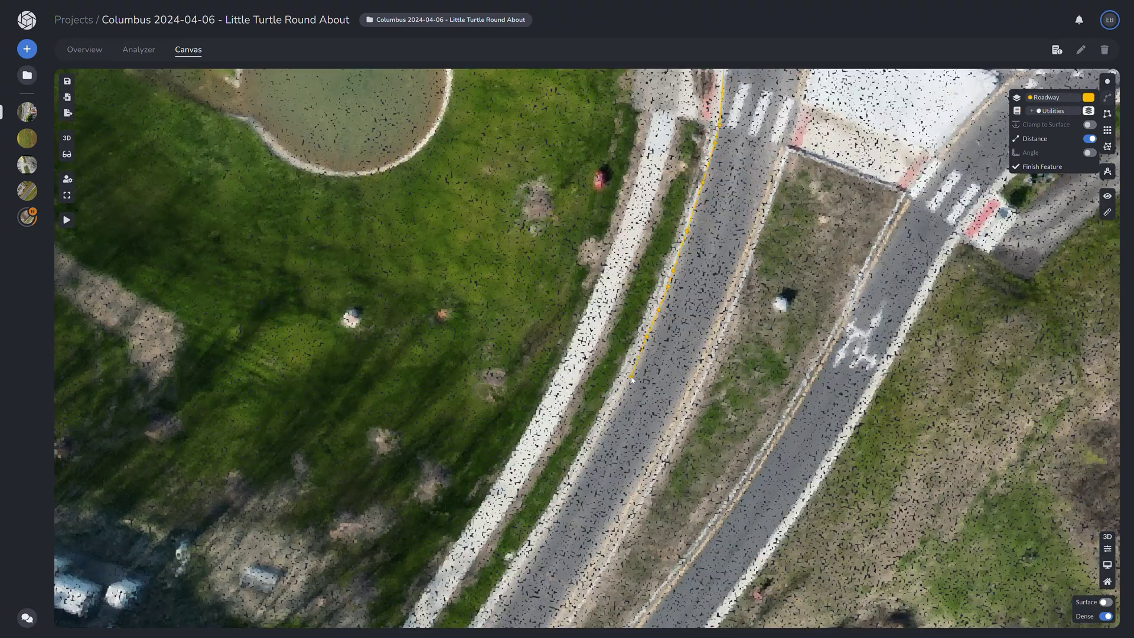
Trace the Roadway polyline down the curb of the road leading away from the roundabout beside the pond.
drag(631, 380, 715, 287)
drag(662, 380, 636, 223)
click(617, 257)
click(594, 291)
click(569, 329)
drag(555, 374, 636, 277)
drag(608, 413, 650, 413)
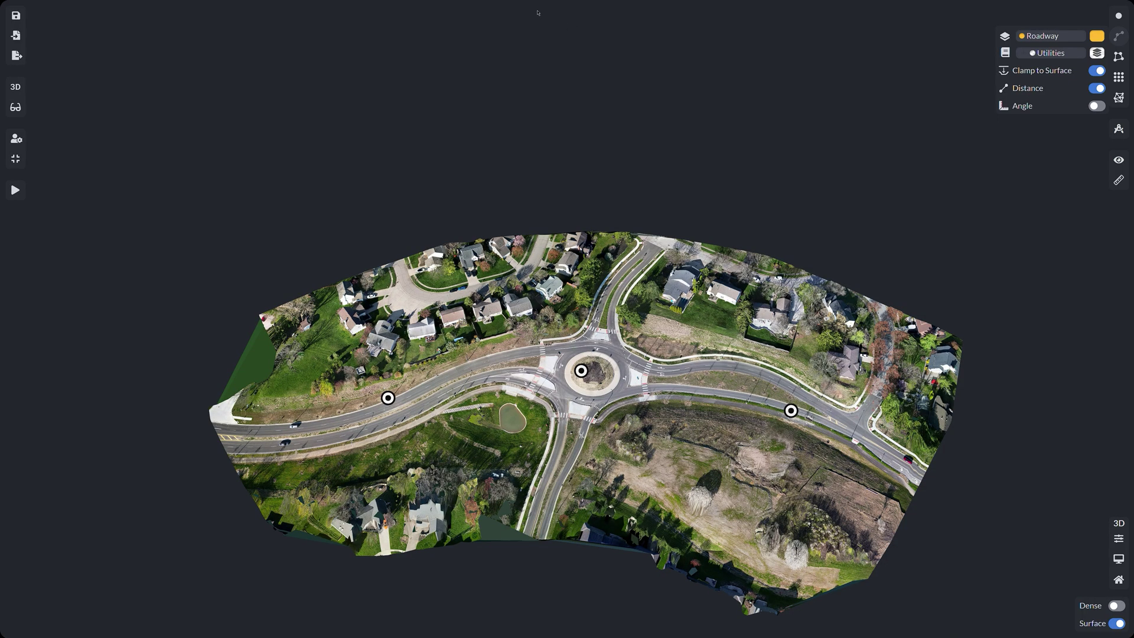
Select the Roadway polyline in the Drawing Manager and examine its Copy and Shift, Modify Points and Export options.
scroll(313, 512, up, 3)
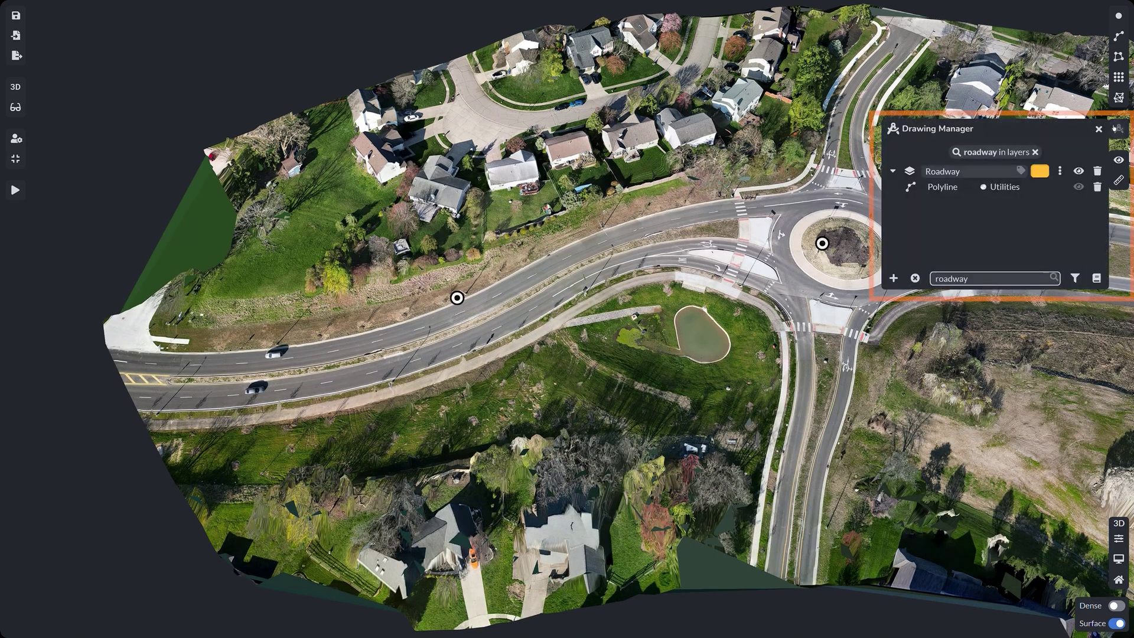
click(952, 190)
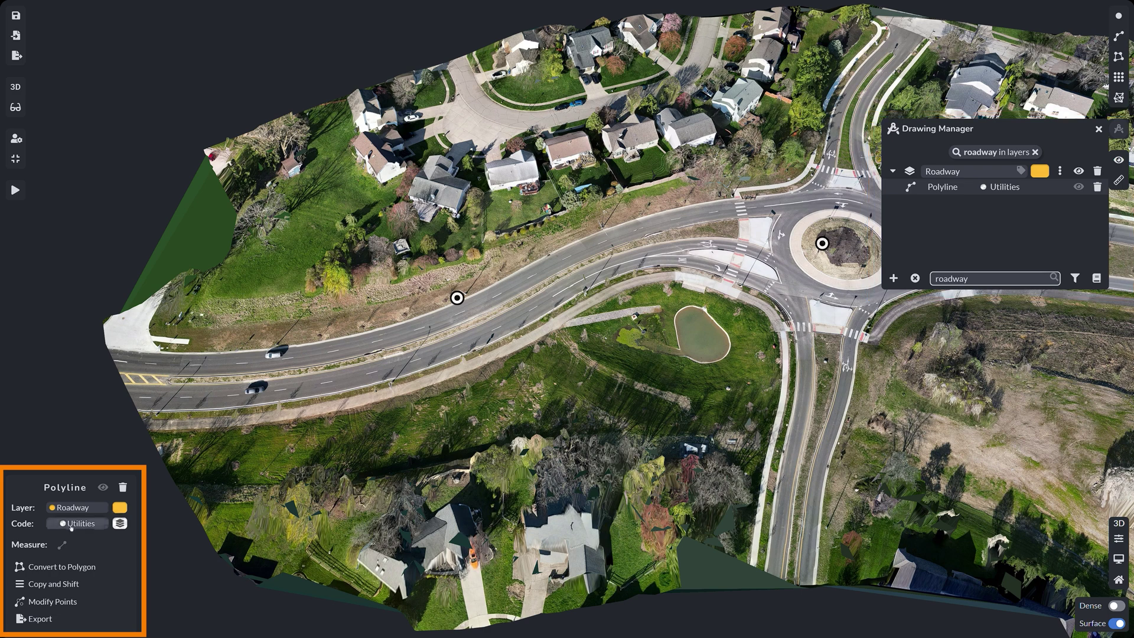
click(45, 584)
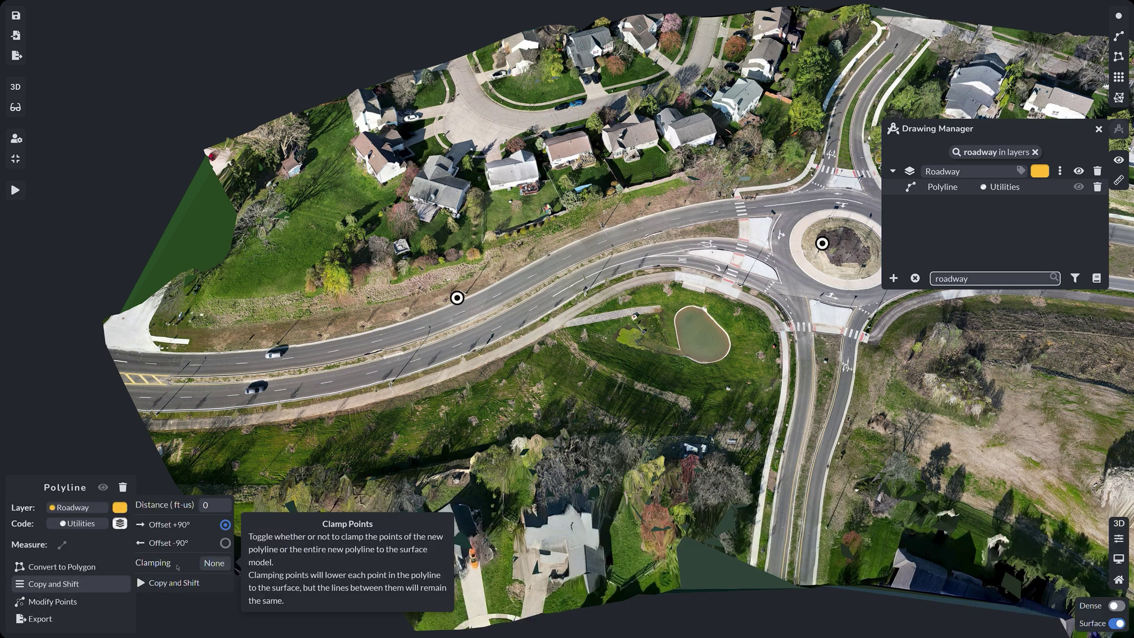
click(59, 601)
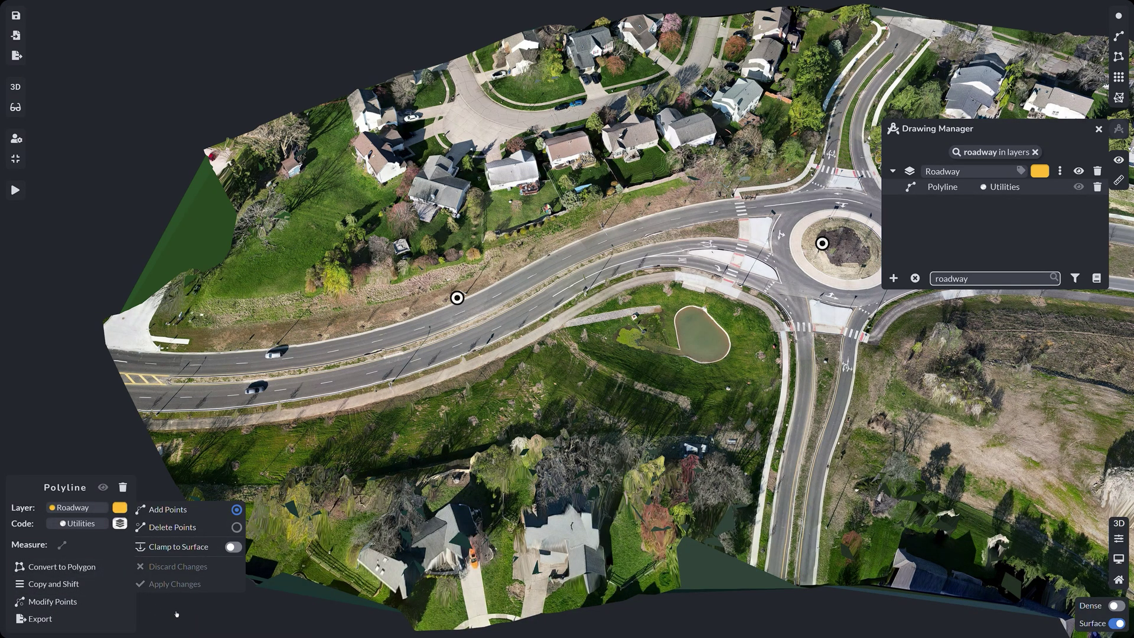
click(46, 618)
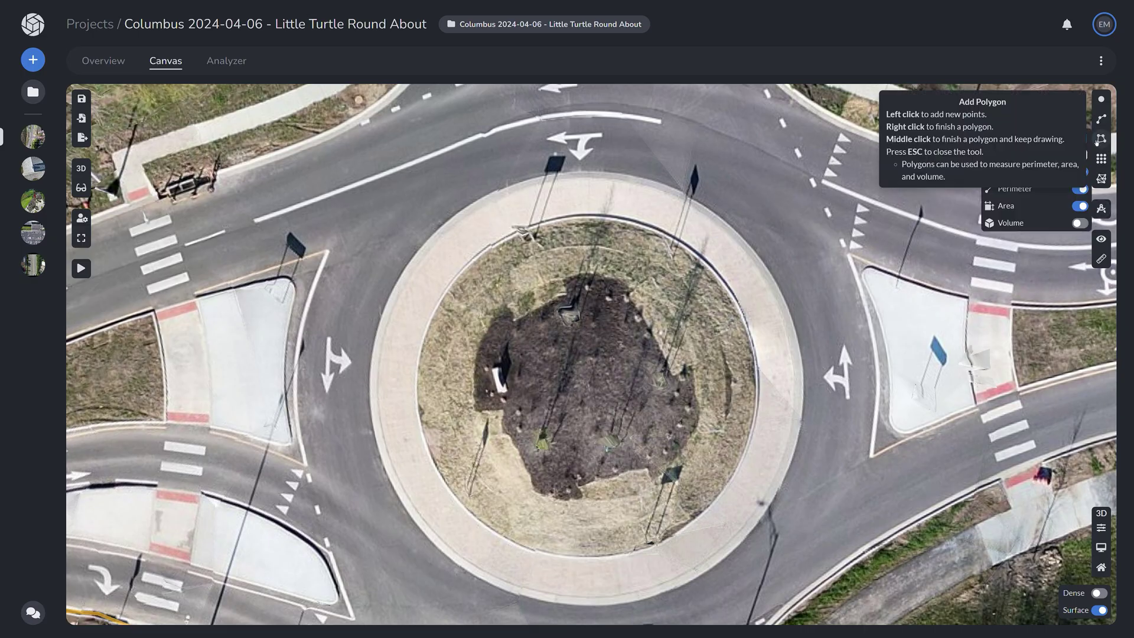
Start a polygon on the Roundabout Exterior layer with the Roundabout code, tracing the lower-right arc of the central island's outer curb.
click(1100, 138)
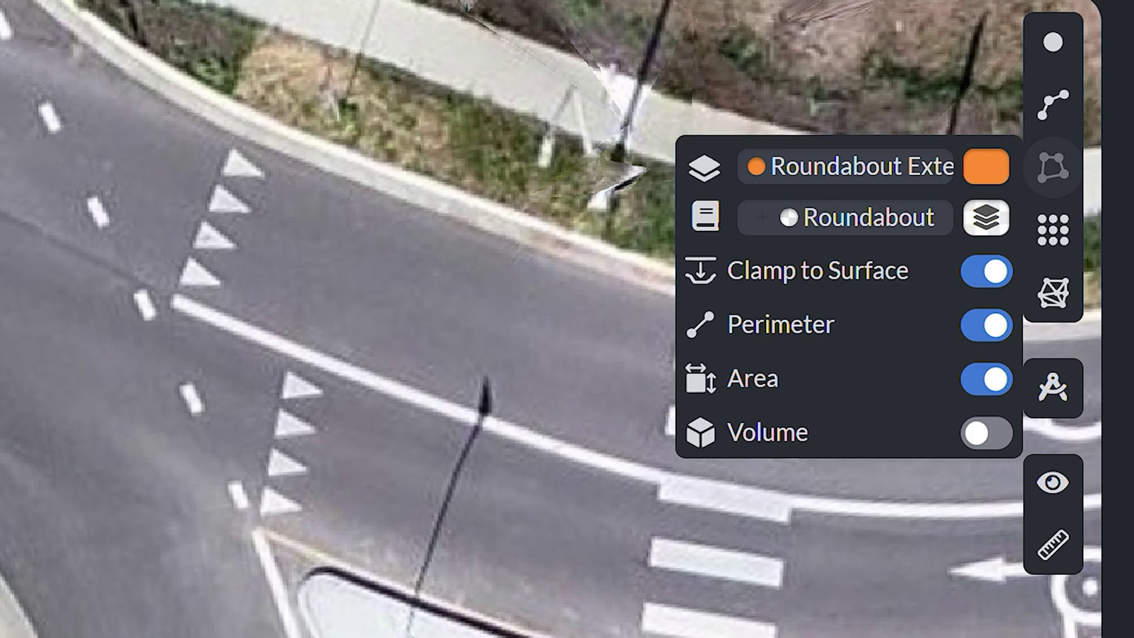
click(581, 606)
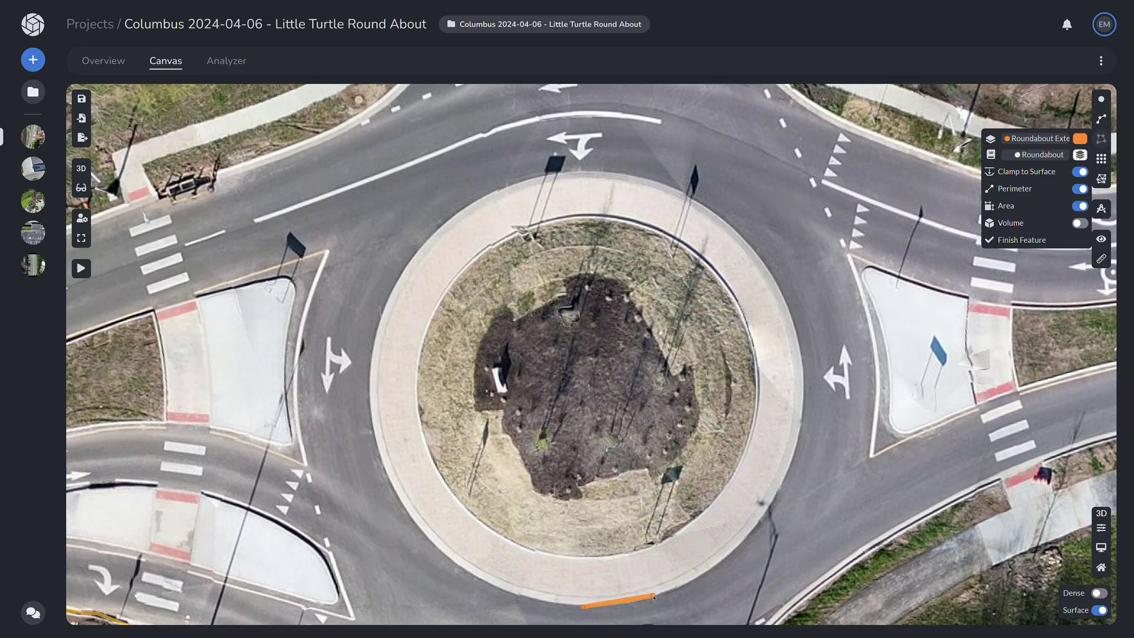
click(649, 597)
click(696, 576)
click(741, 544)
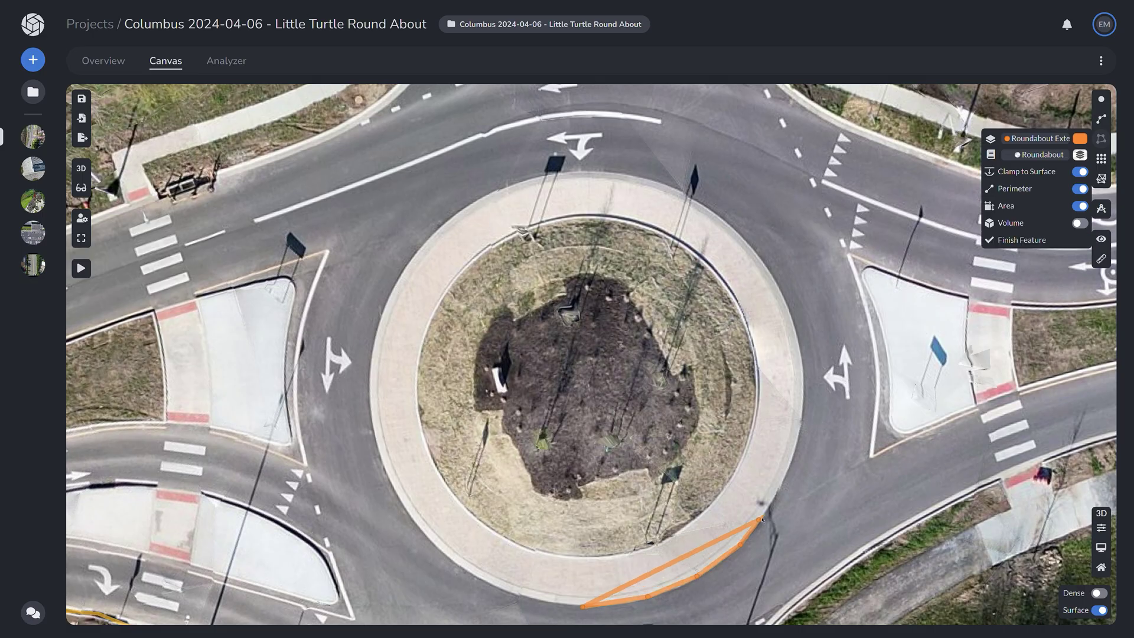
Continue the Roundabout Exterior polygon up the right side of the island's outer curb.
click(762, 514)
click(783, 476)
click(801, 419)
click(802, 370)
click(794, 322)
click(771, 275)
click(736, 230)
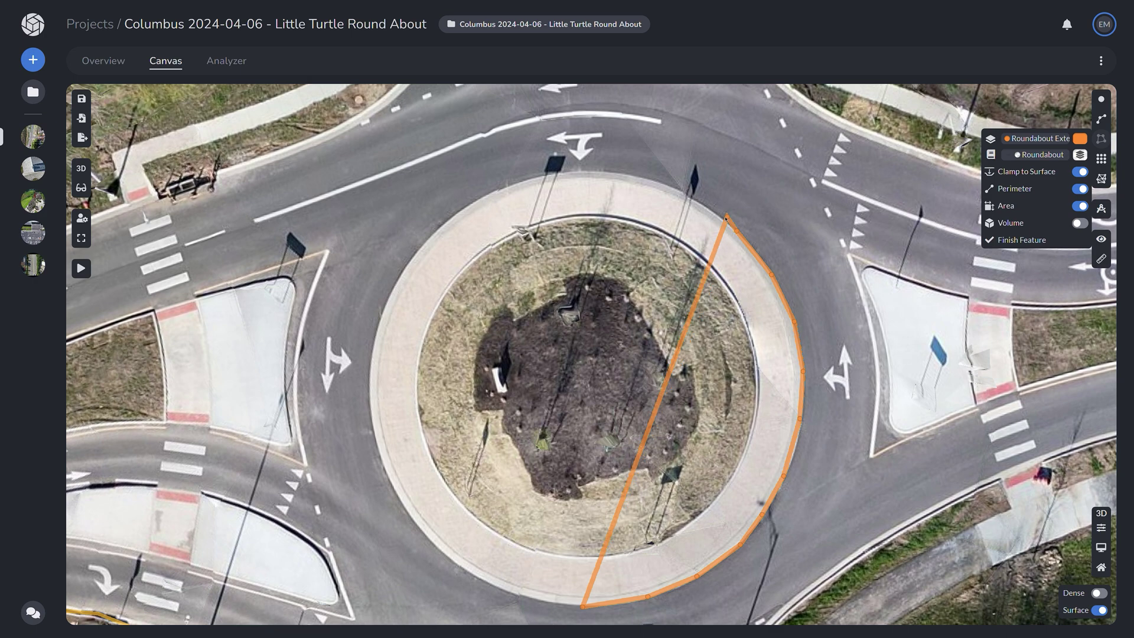
Trace the Roundabout Exterior polygon over the top and around the upper-left arc of the outer curb.
click(698, 201)
click(649, 178)
click(579, 172)
click(530, 177)
click(490, 191)
click(434, 234)
click(405, 271)
Trace the left and lower-left arc of the outer curb and finish the Roundabout Exterior polygon.
click(379, 320)
click(370, 370)
click(370, 413)
click(379, 455)
click(408, 513)
click(440, 548)
click(480, 581)
key(Return)
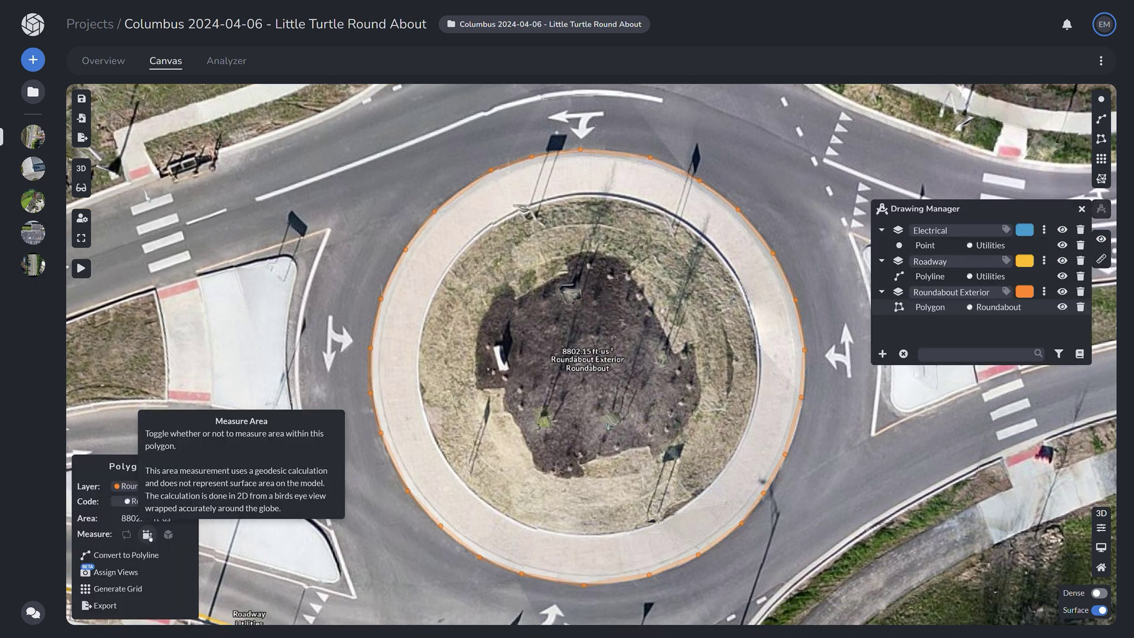
Set the roundabout polygon to measure perimeter, area and volume.
click(147, 534)
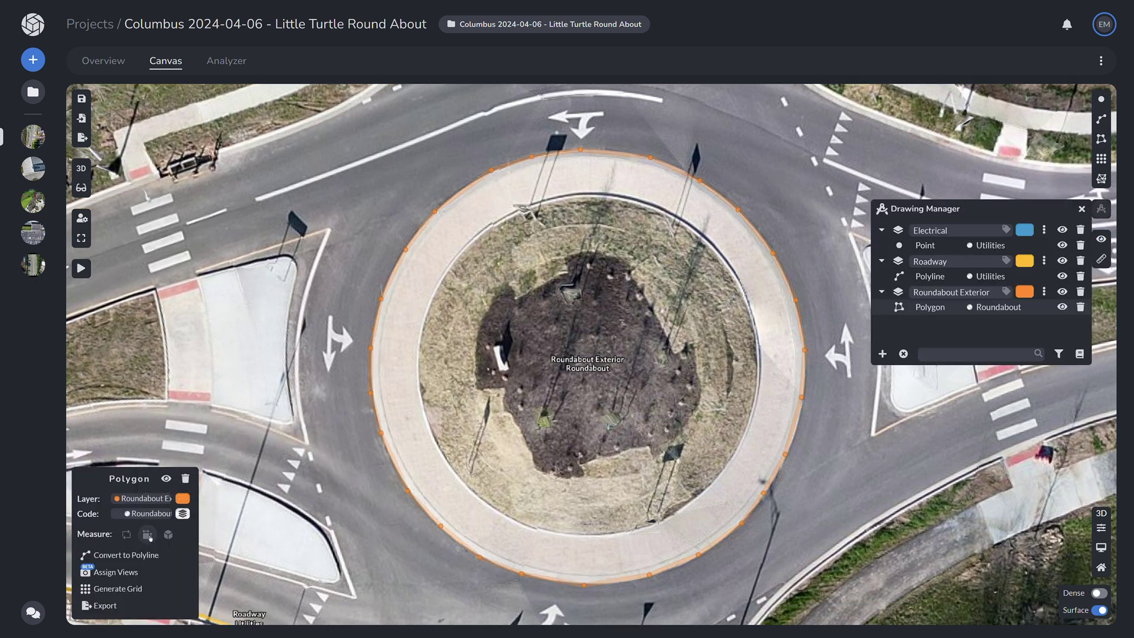
click(169, 535)
click(126, 534)
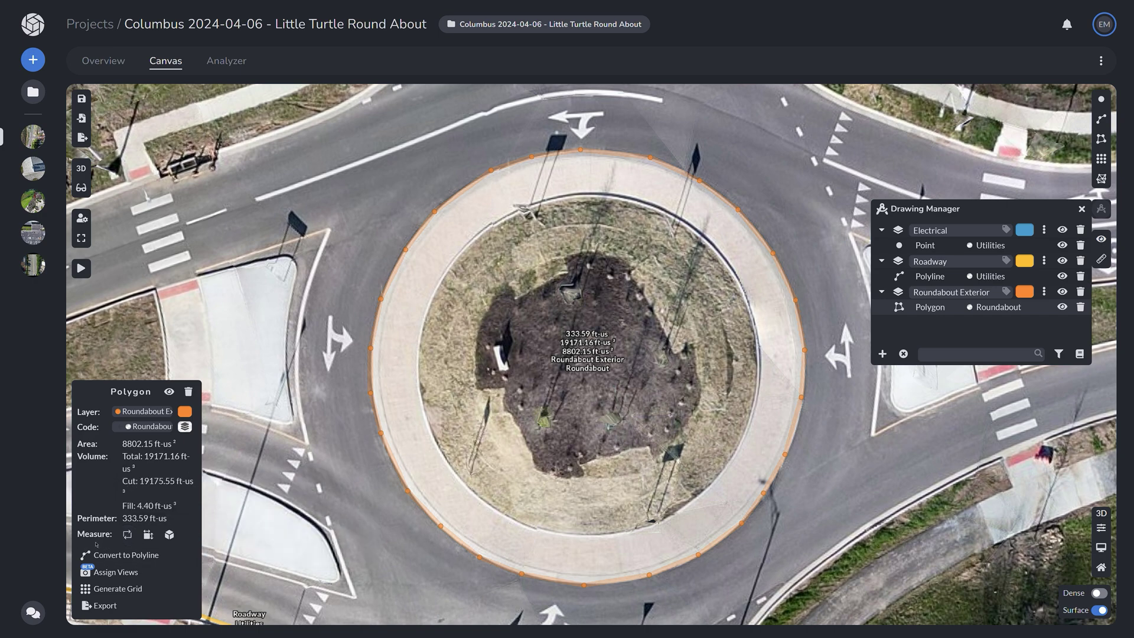
Open the view assignment for the roundabout polygon and browse the drone photos that show it.
click(114, 573)
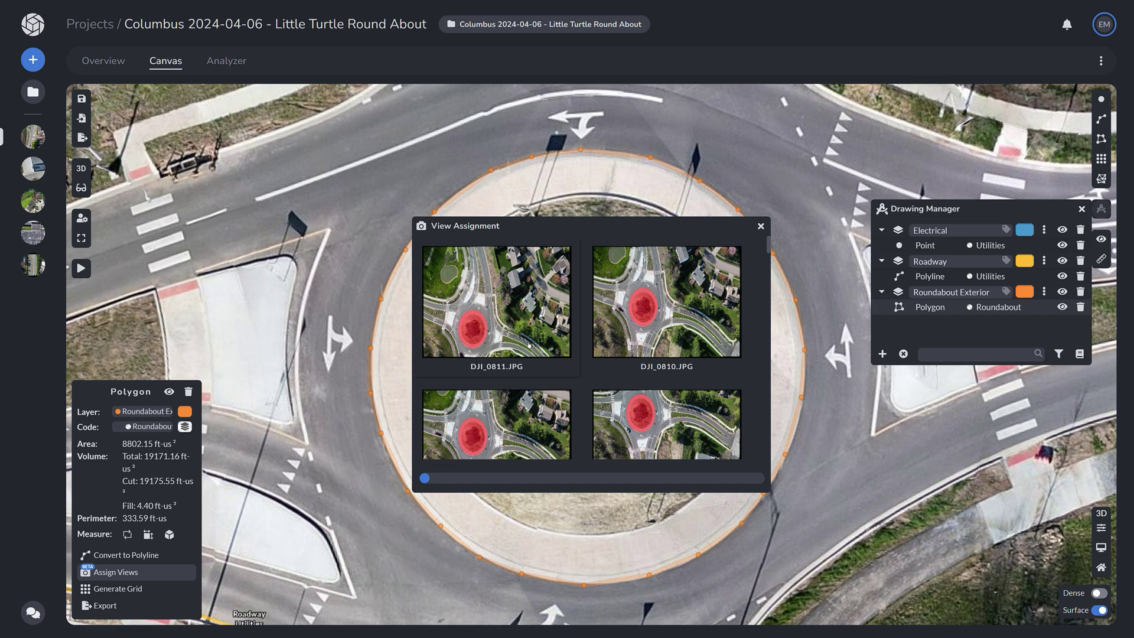
scroll(708, 309, down, 3)
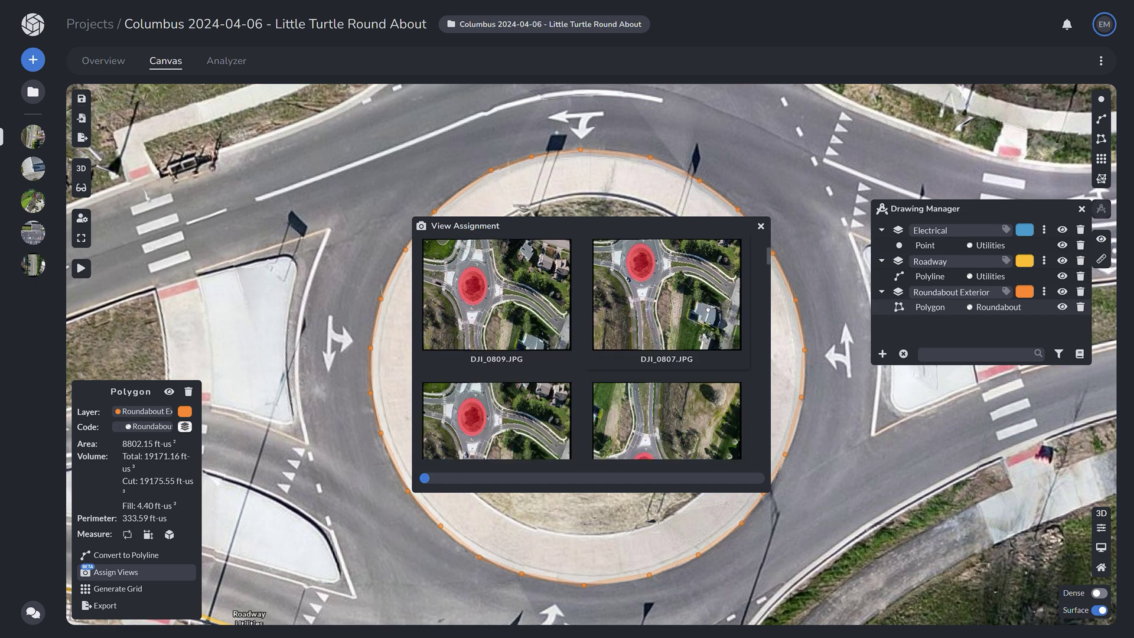
scroll(643, 327, down, 2)
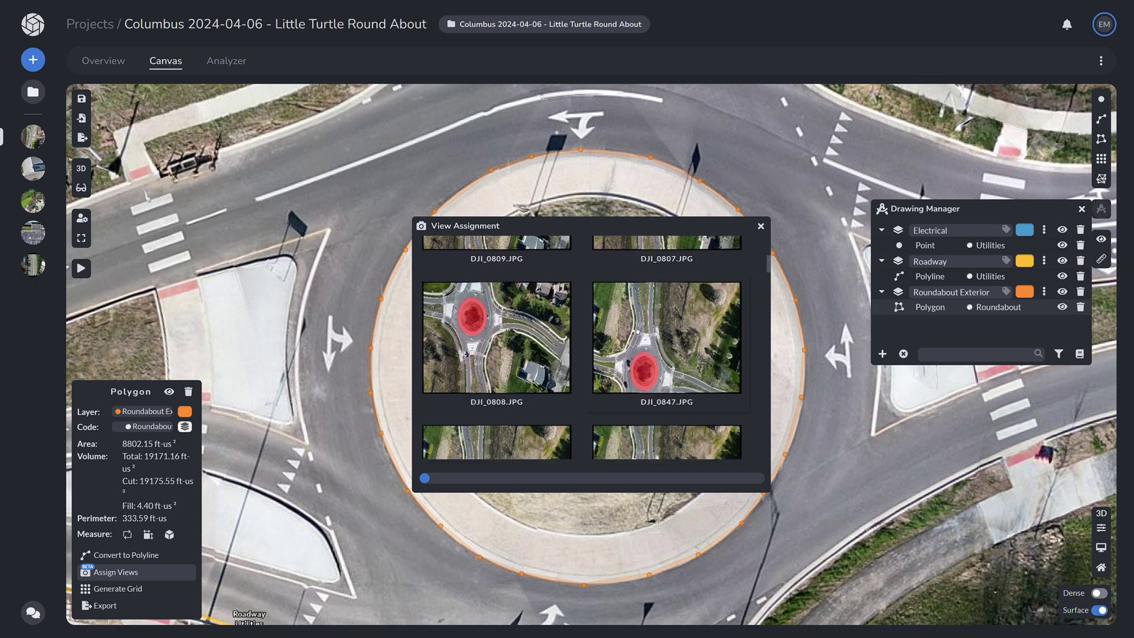
Generate a grid from the roundabout polygon with X and Y intervals of 10 ft-us.
click(118, 589)
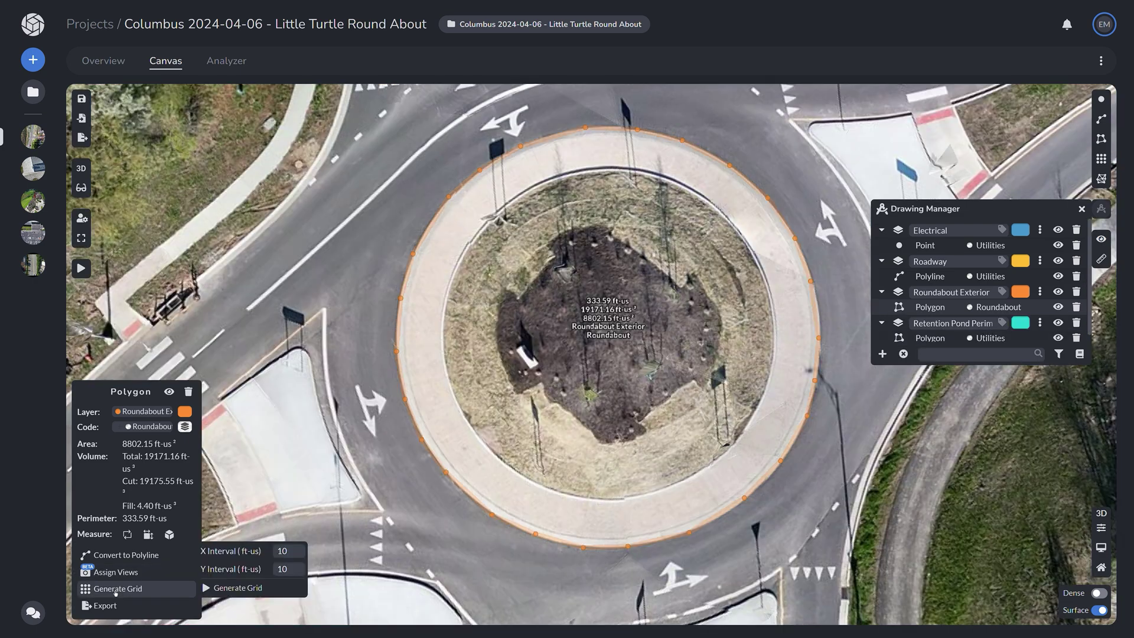
click(236, 588)
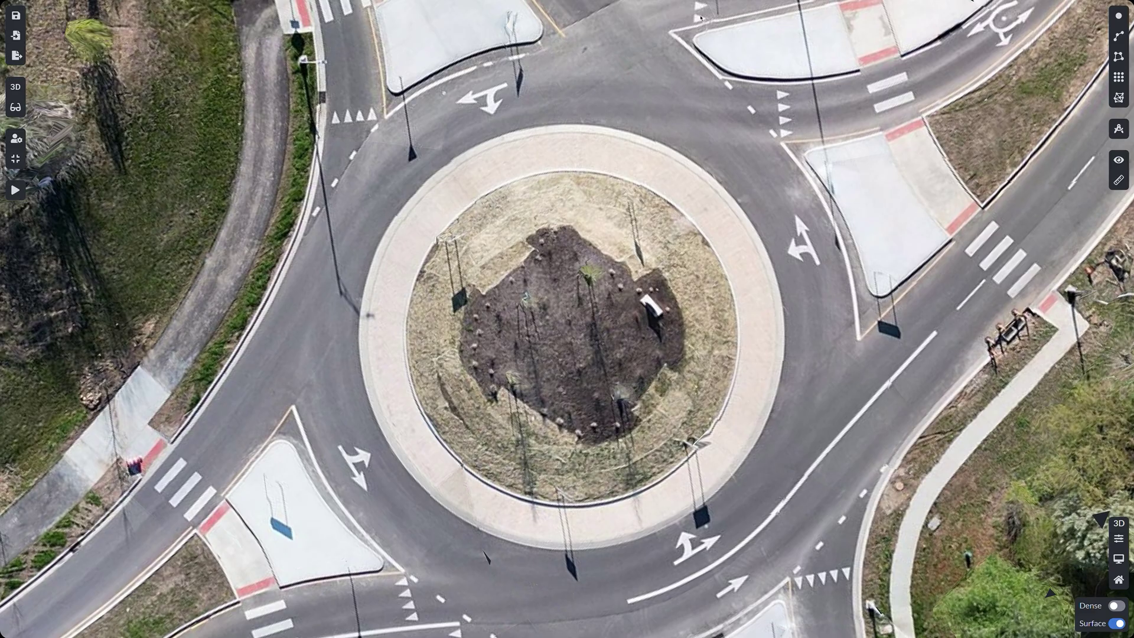
Set up a new grid on a new green Roundabout Vegetation layer with the Vegetation code.
click(1118, 76)
click(1068, 79)
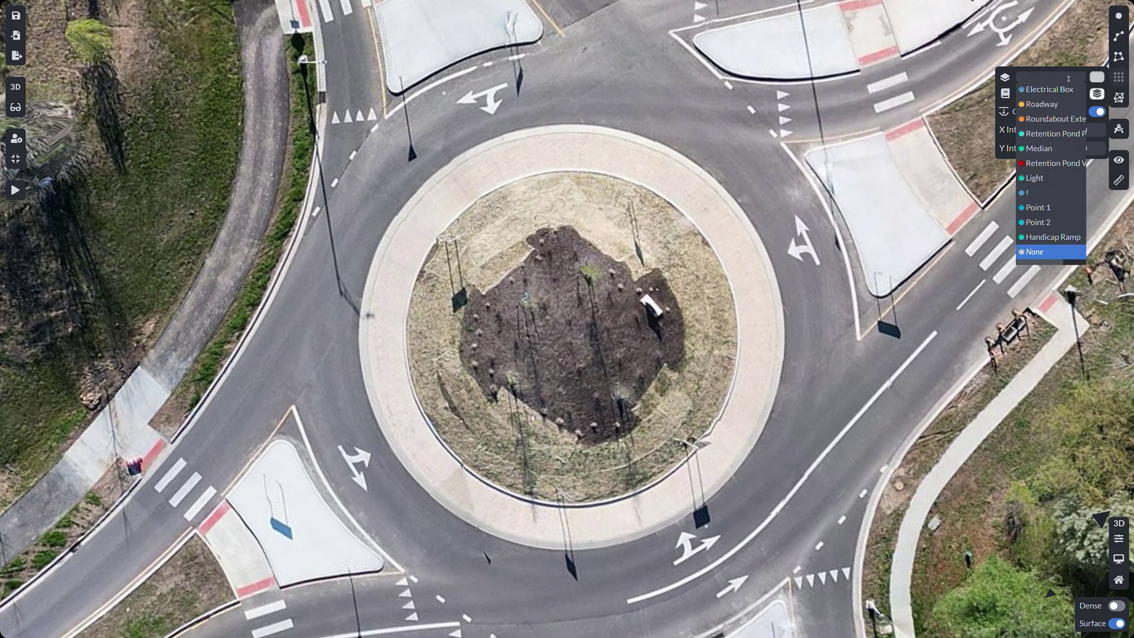
text(Roundabout)
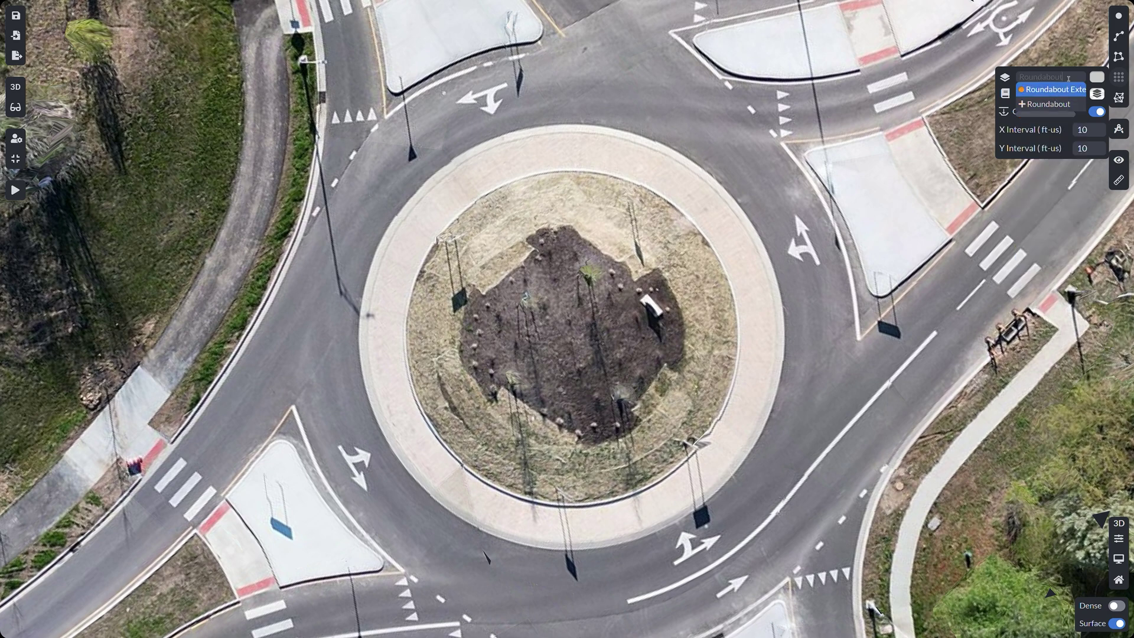
text( Vegeta)
key(Return)
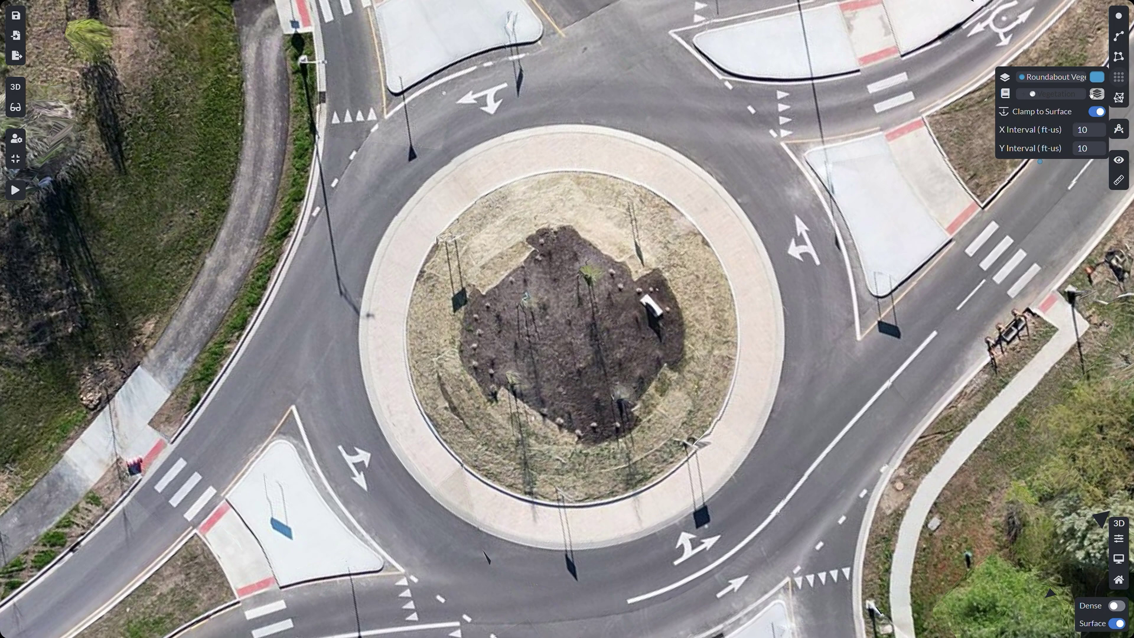
click(1096, 77)
click(1125, 111)
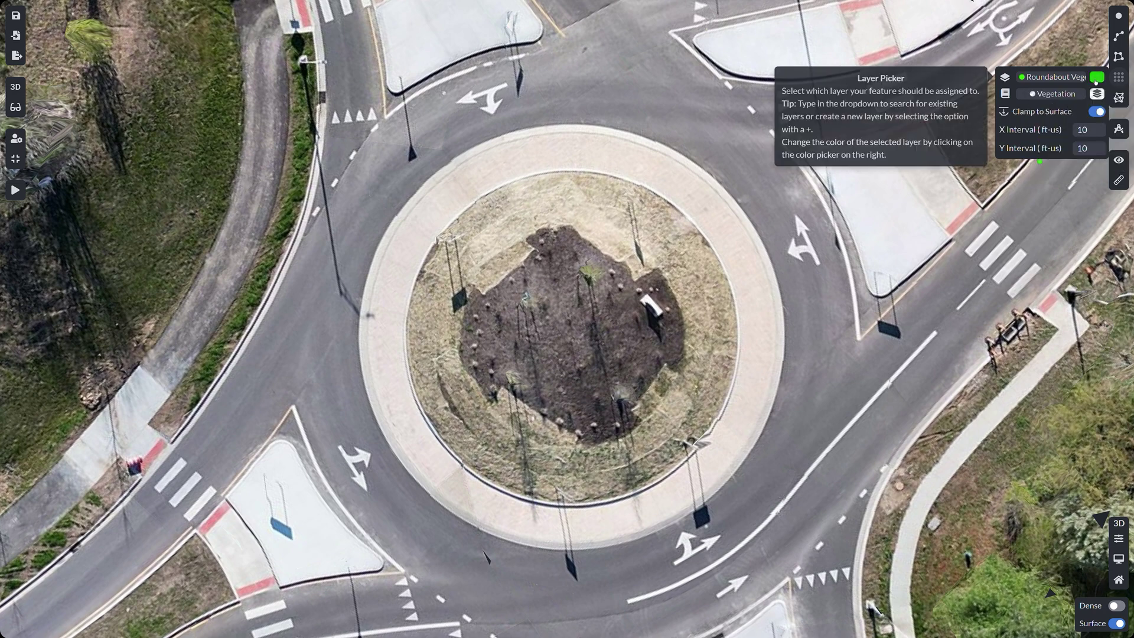
Place grid boundary points on the vegetated area of the roundabout's central island.
click(593, 475)
click(628, 495)
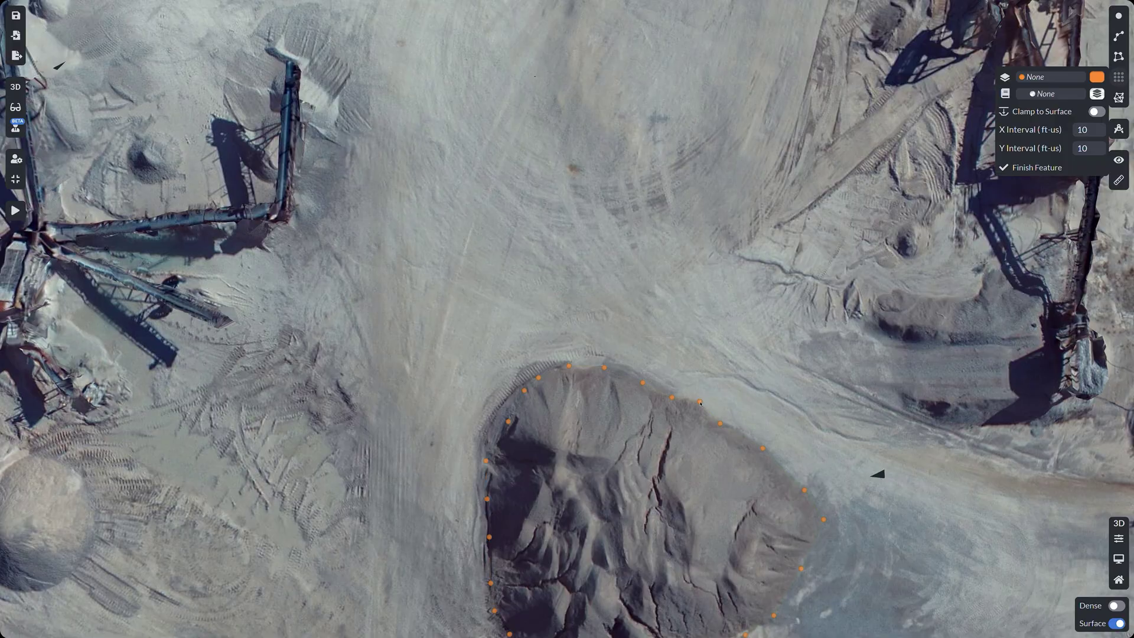
Finish the grid outline around the large stockpile and review the grid's Exclude, Eraser and Generate TIN options.
double_click(699, 403)
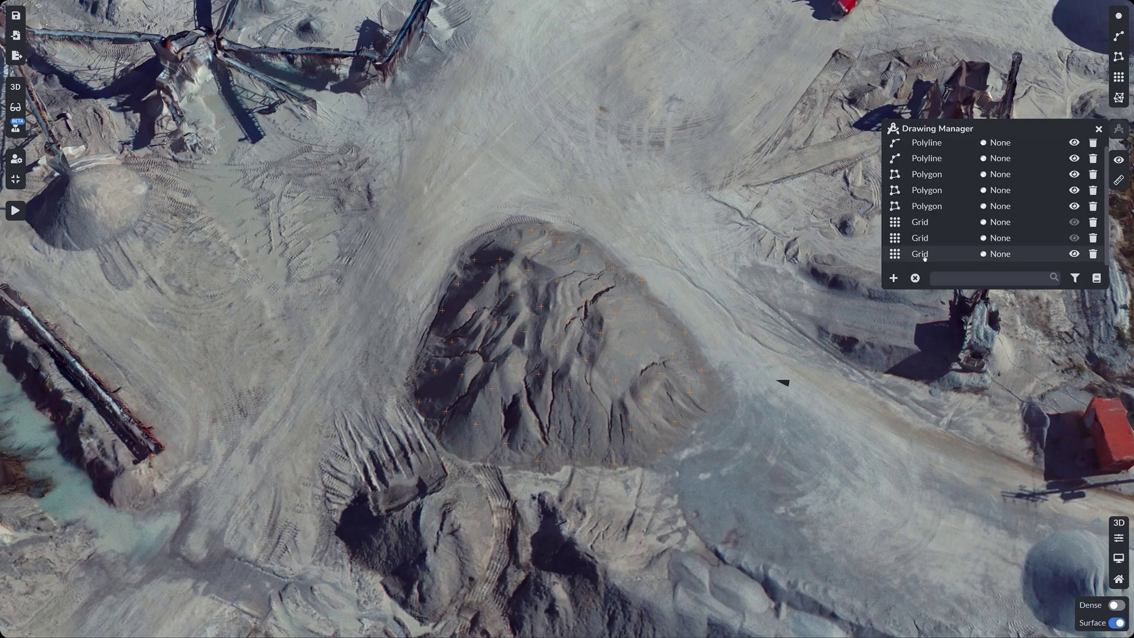
click(925, 258)
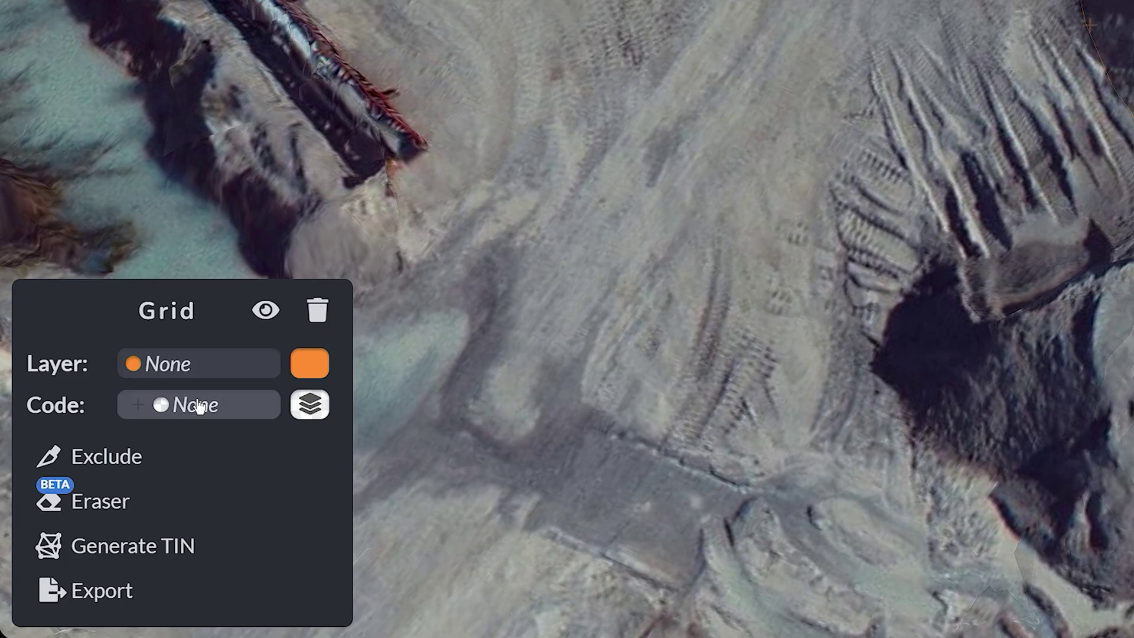
click(110, 459)
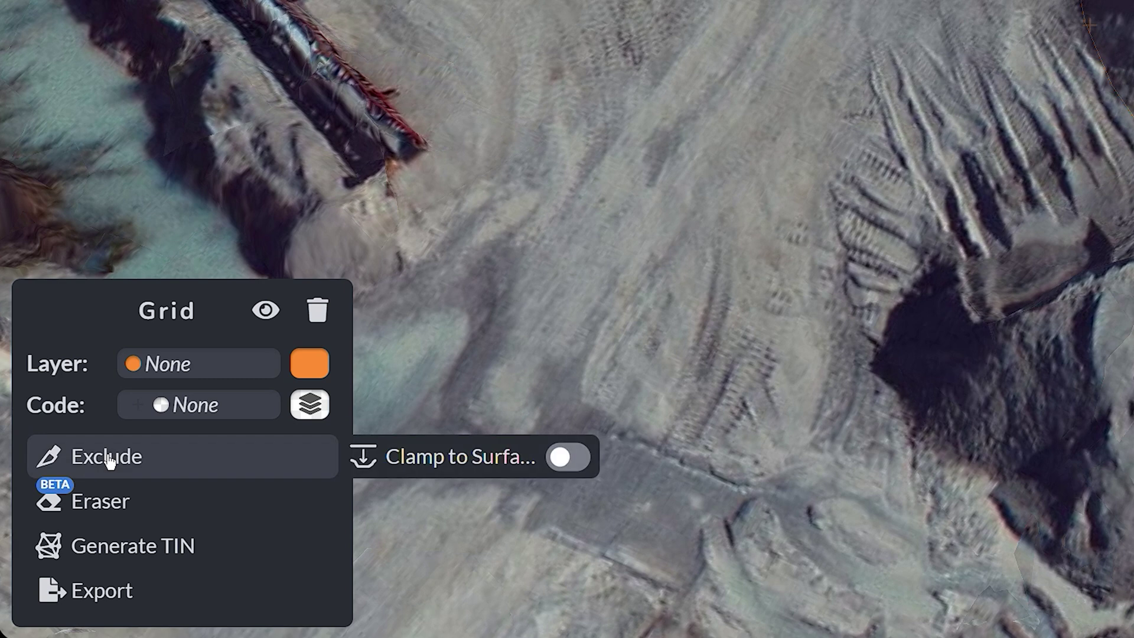
click(105, 504)
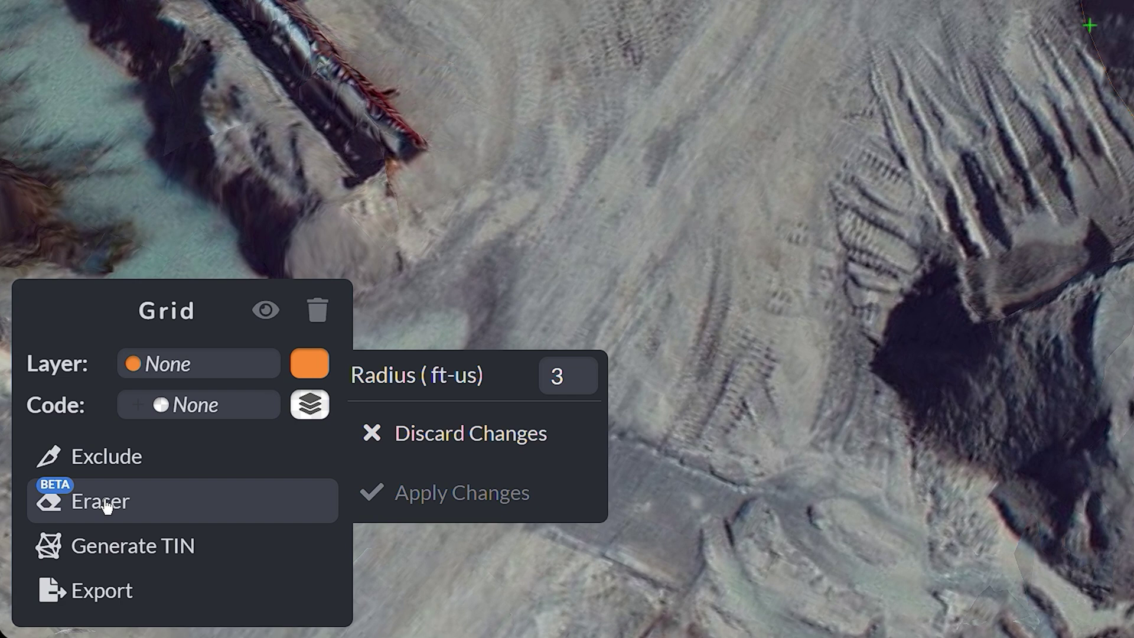
click(111, 552)
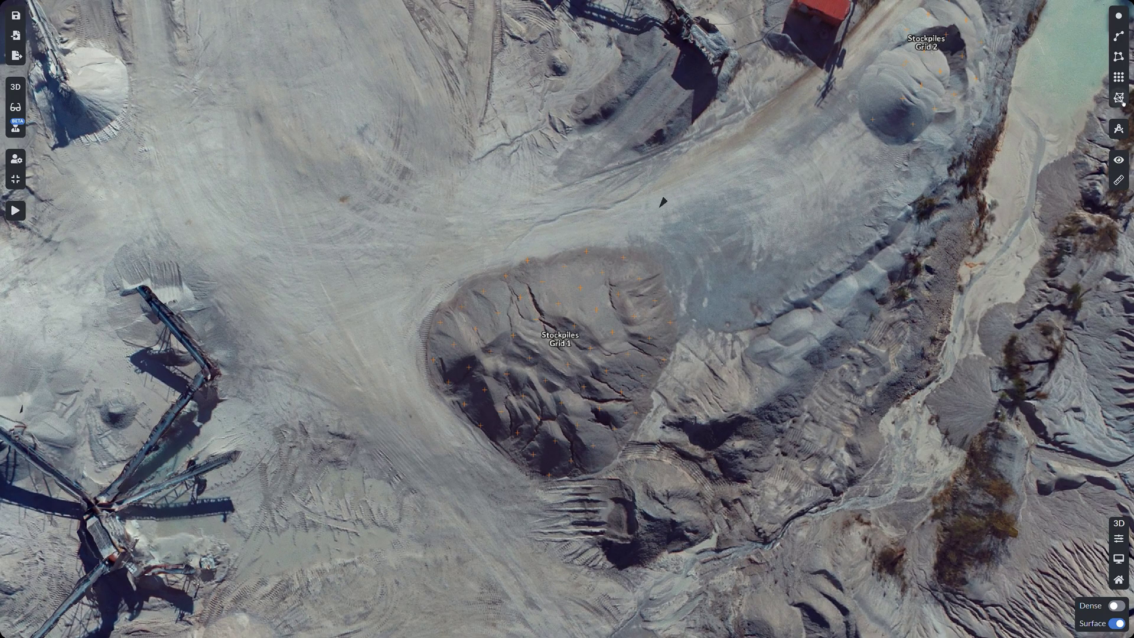
Start a bare-earth TIN of the surface model on the Bare Earth layer.
click(1121, 99)
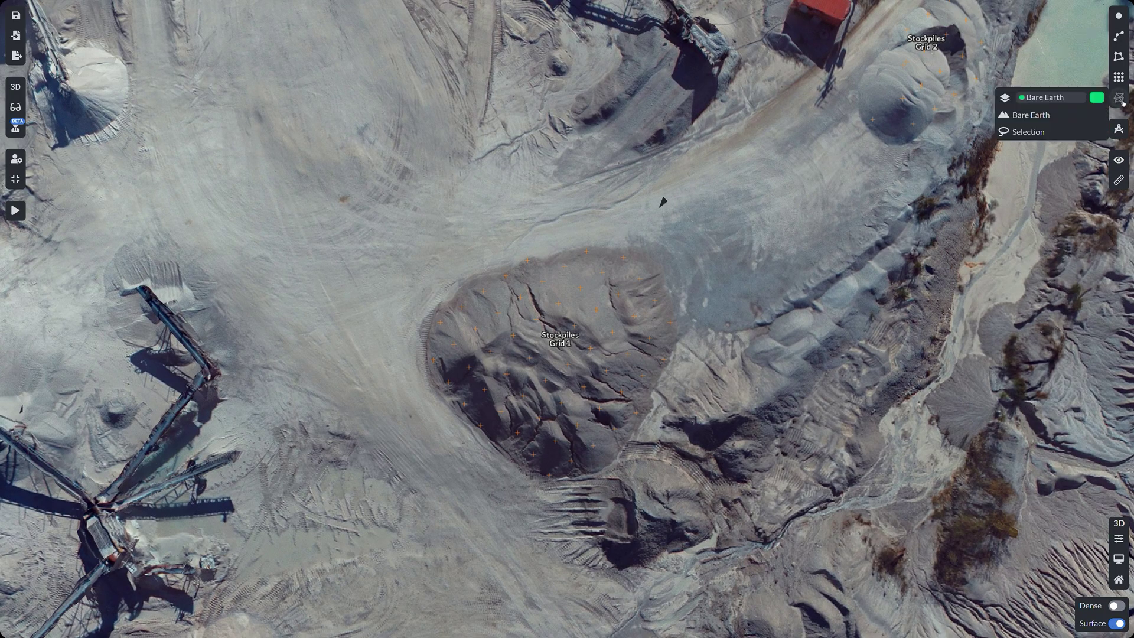
click(1034, 116)
click(960, 116)
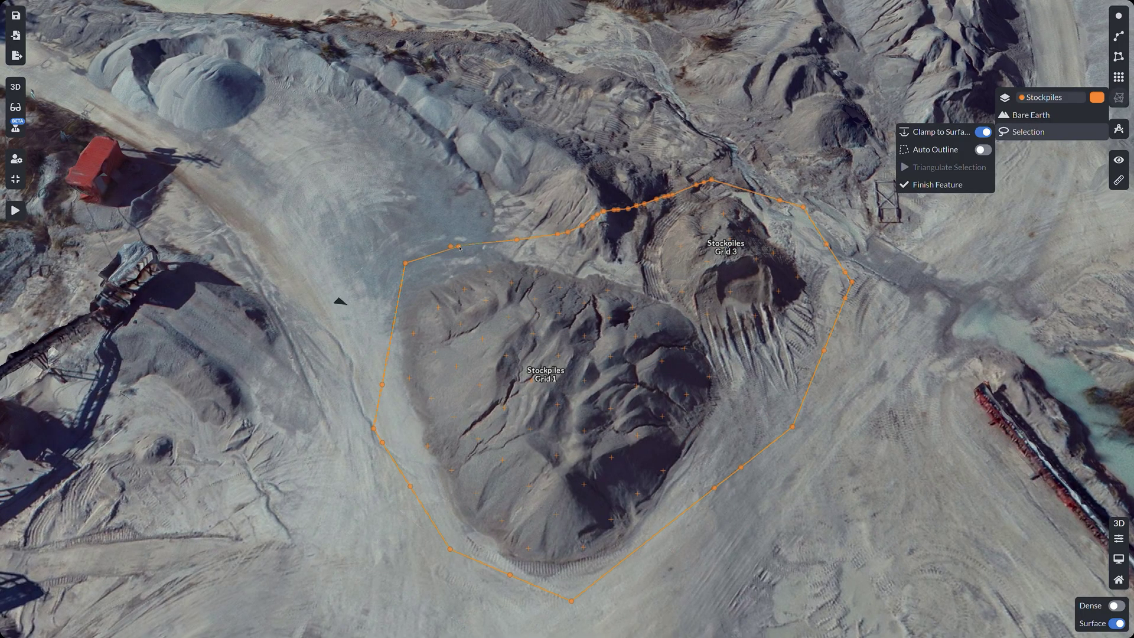
Finish the hand-drawn outline around the two adjacent stockpiles and triangulate the selection on the Stockpiles layer.
click(937, 184)
click(942, 168)
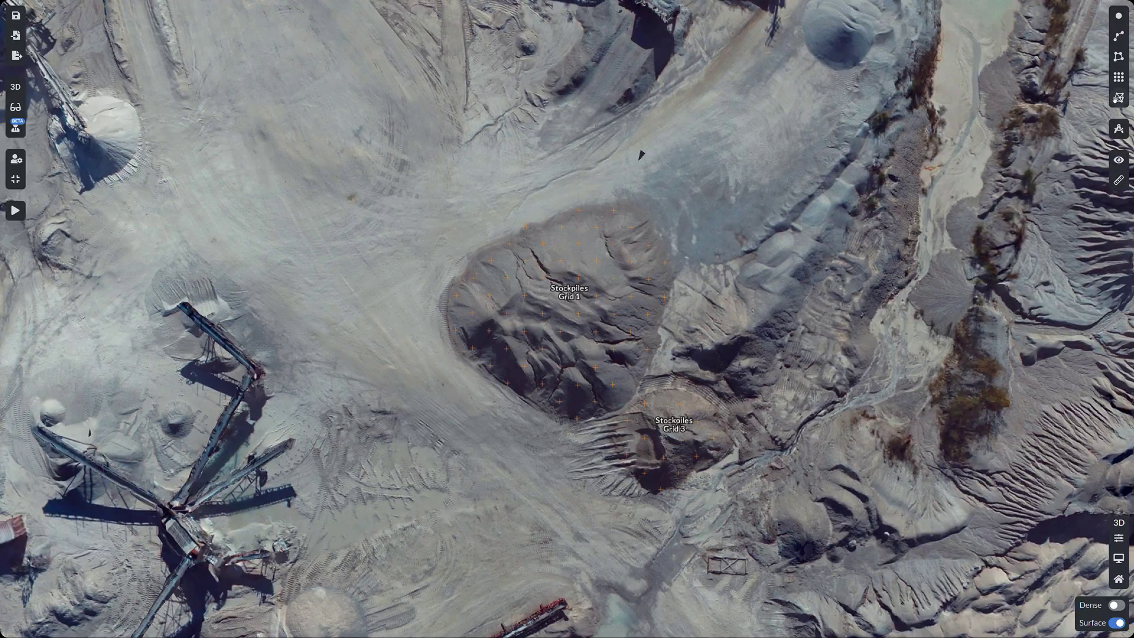
Generate an automatic outline around stockpile grids 1 and 3 and triangulate that selection on the Stockpiles layer.
click(1116, 99)
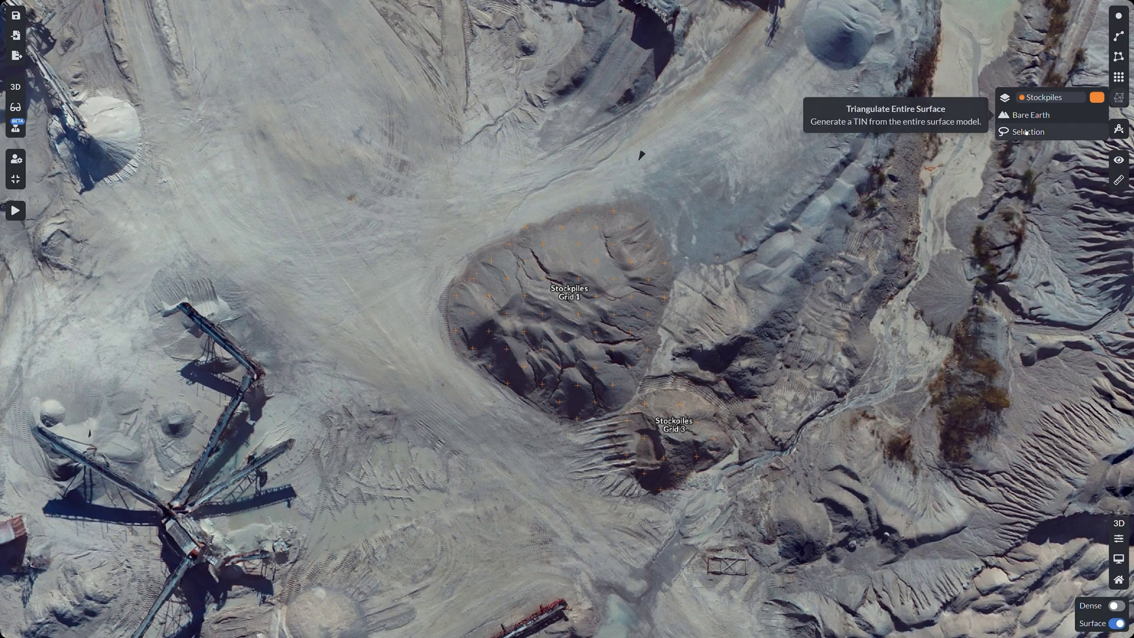
click(1026, 132)
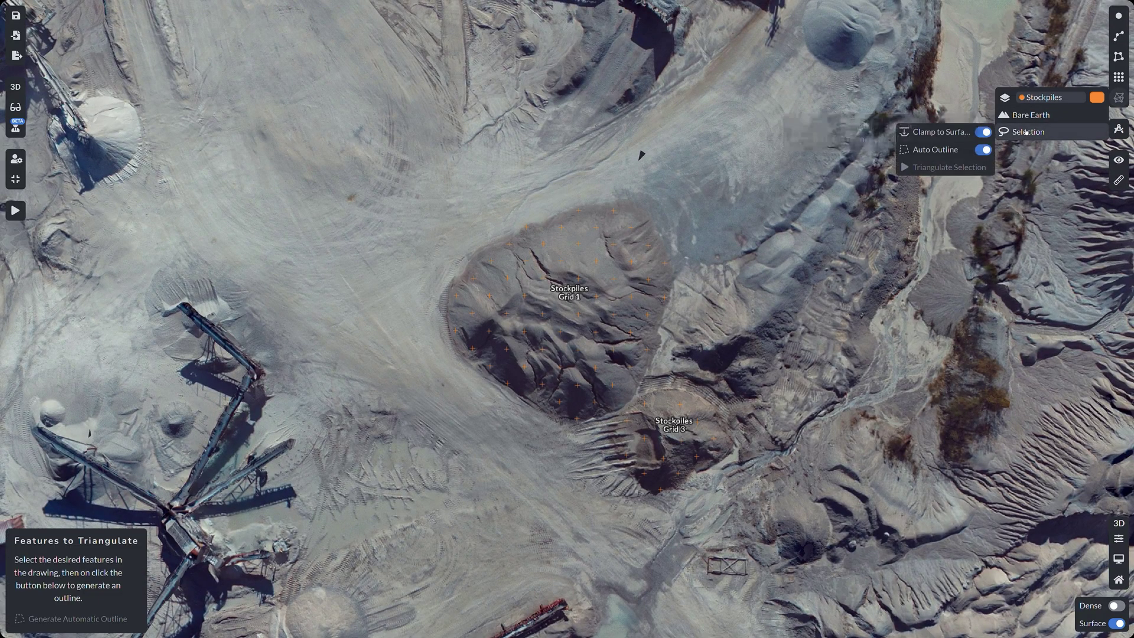
click(579, 294)
click(665, 415)
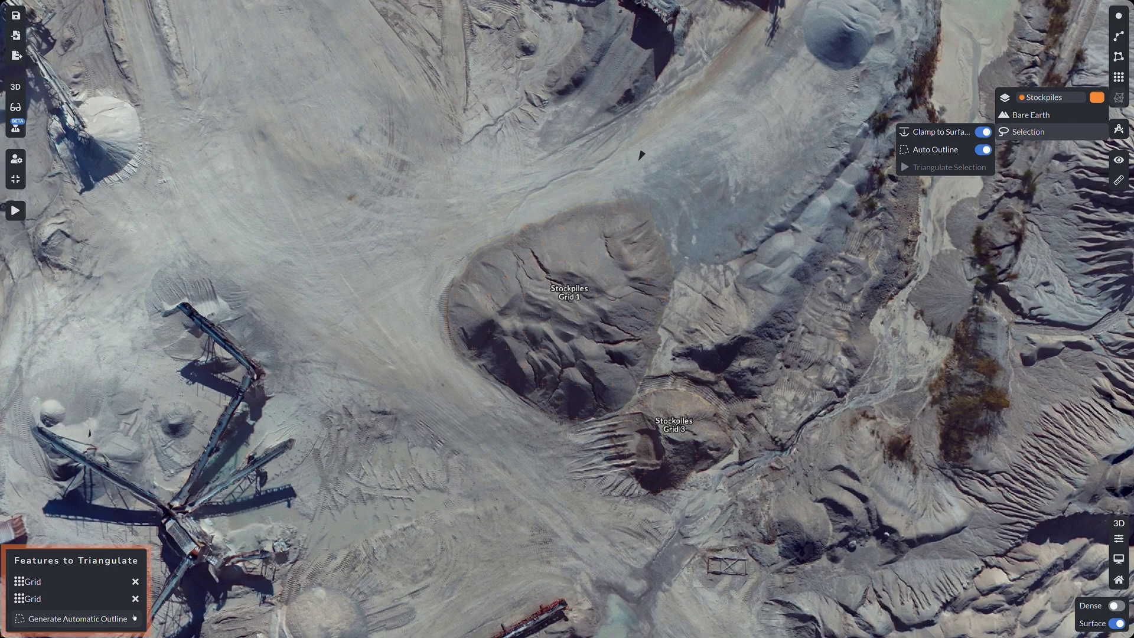
click(78, 618)
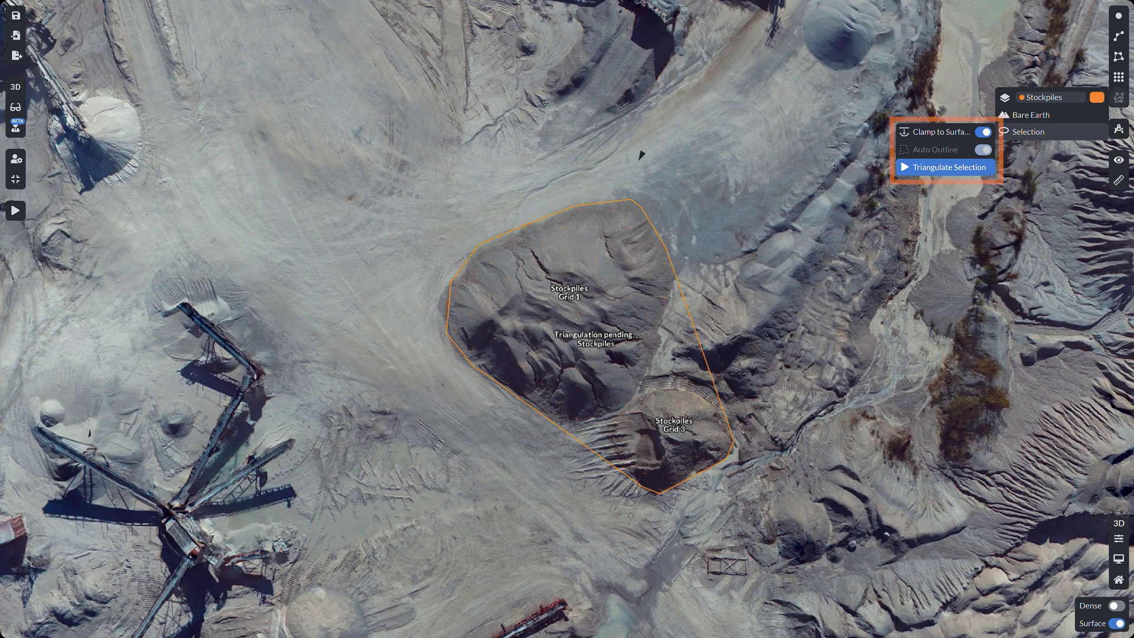
click(914, 167)
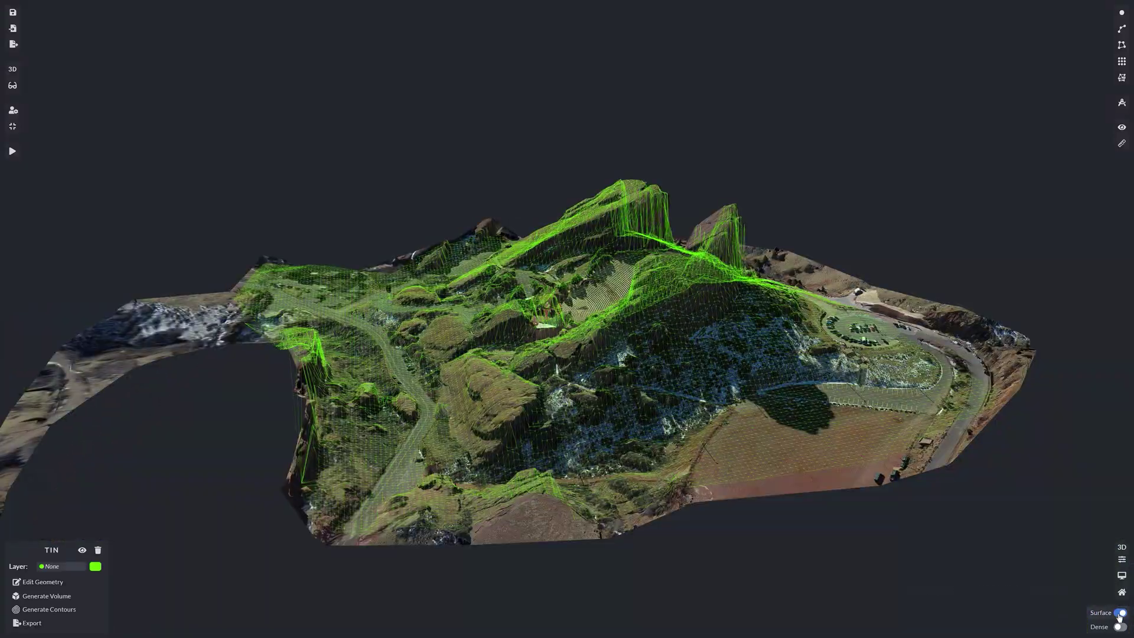
Inspect the terrain TIN with the surface model hidden and shown again, and review its geometry editing options.
click(1119, 613)
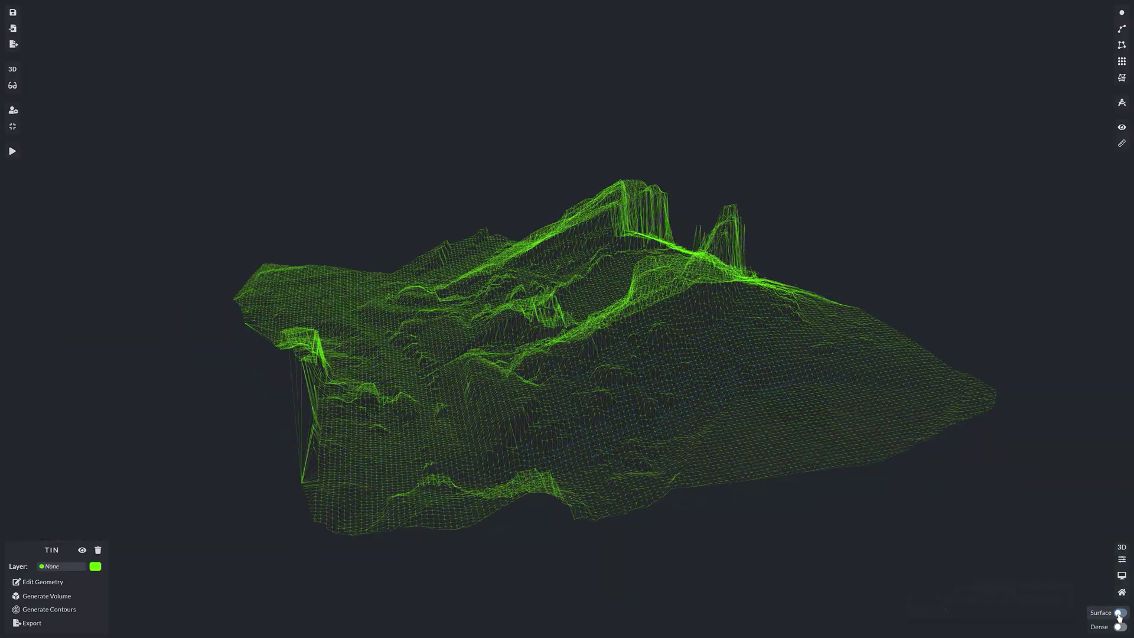
click(1119, 614)
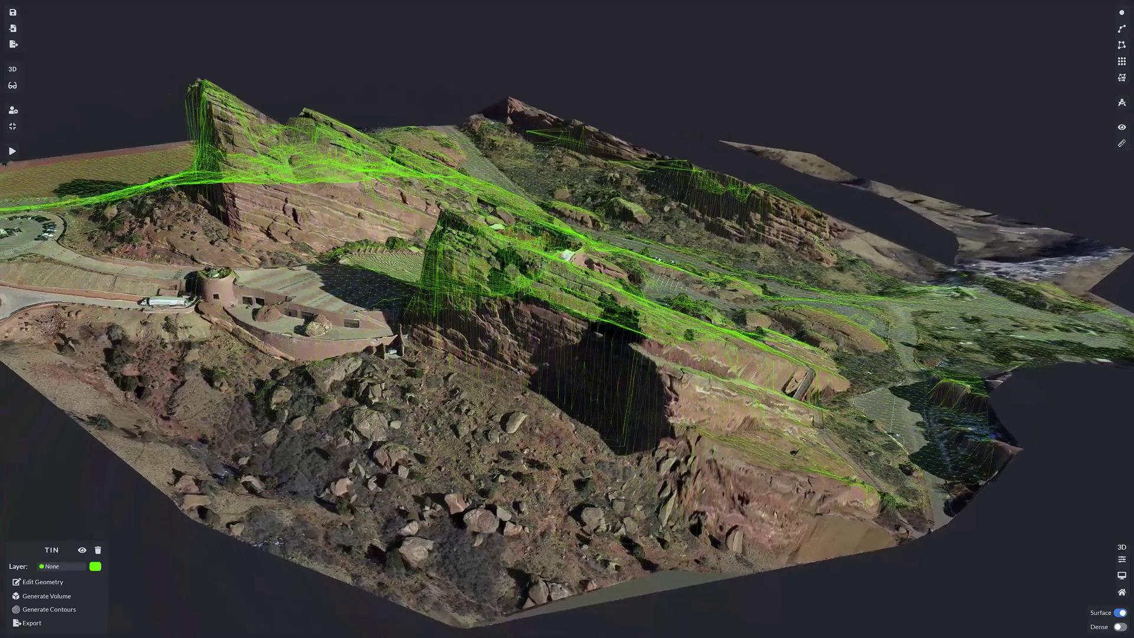
scroll(484, 361, up, 5)
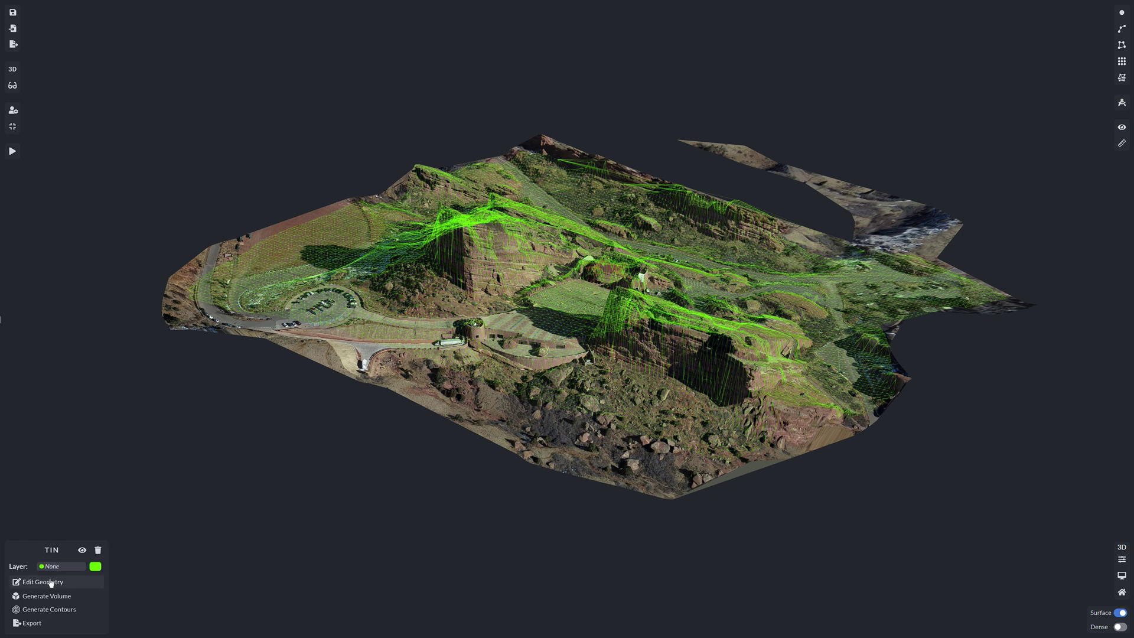
click(51, 583)
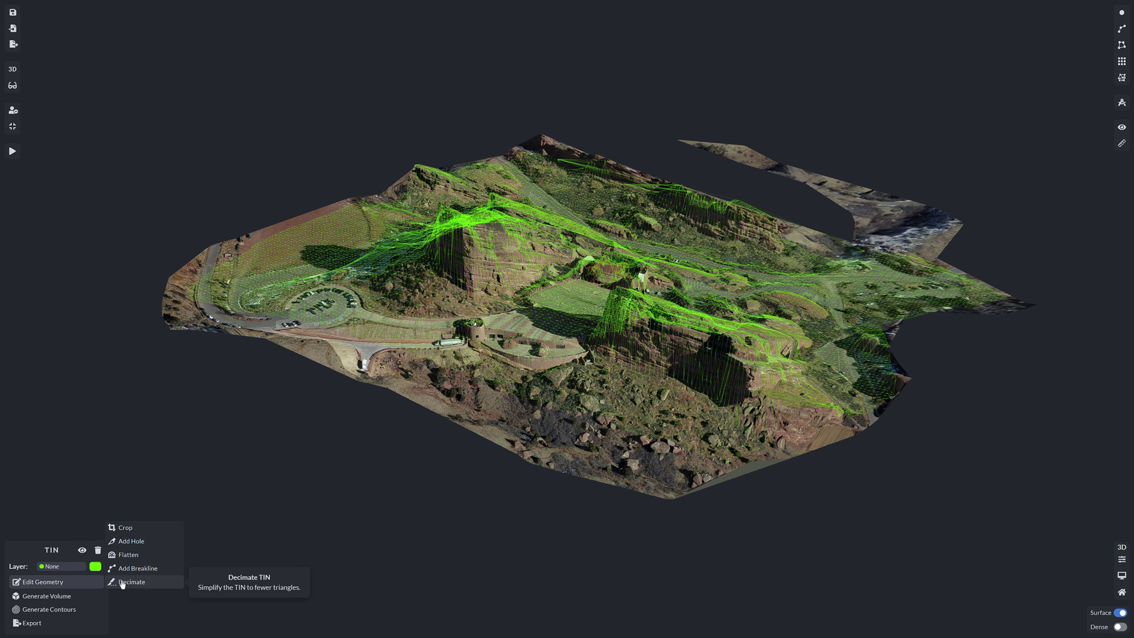
Generate a volume for the terrain TIN using an autogenerated base TIN.
mouse_move(52, 601)
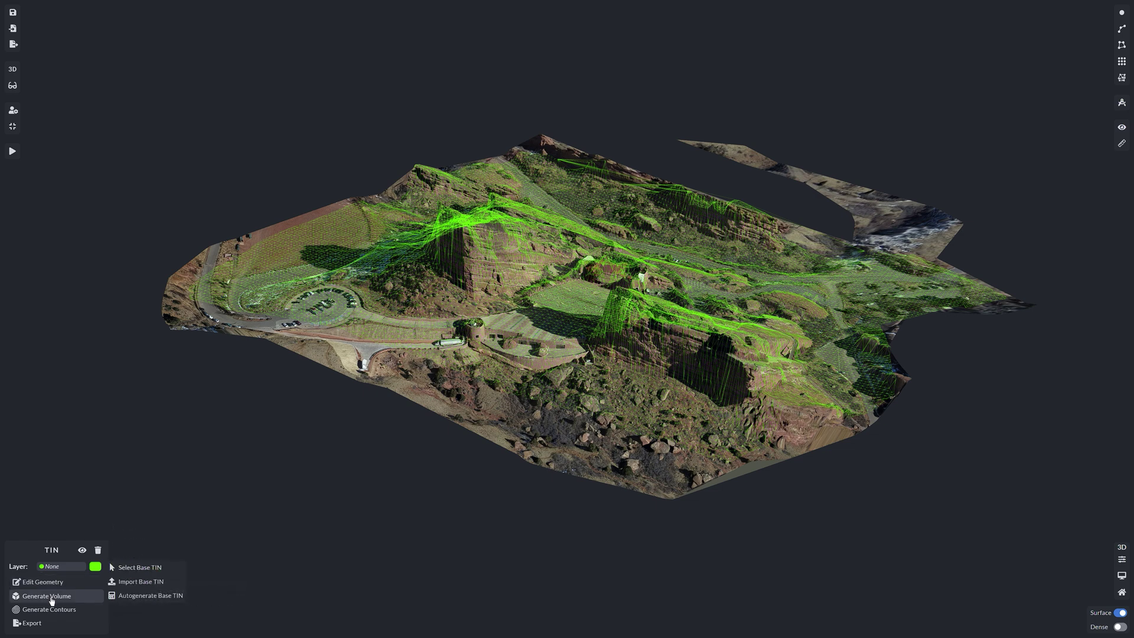
click(128, 596)
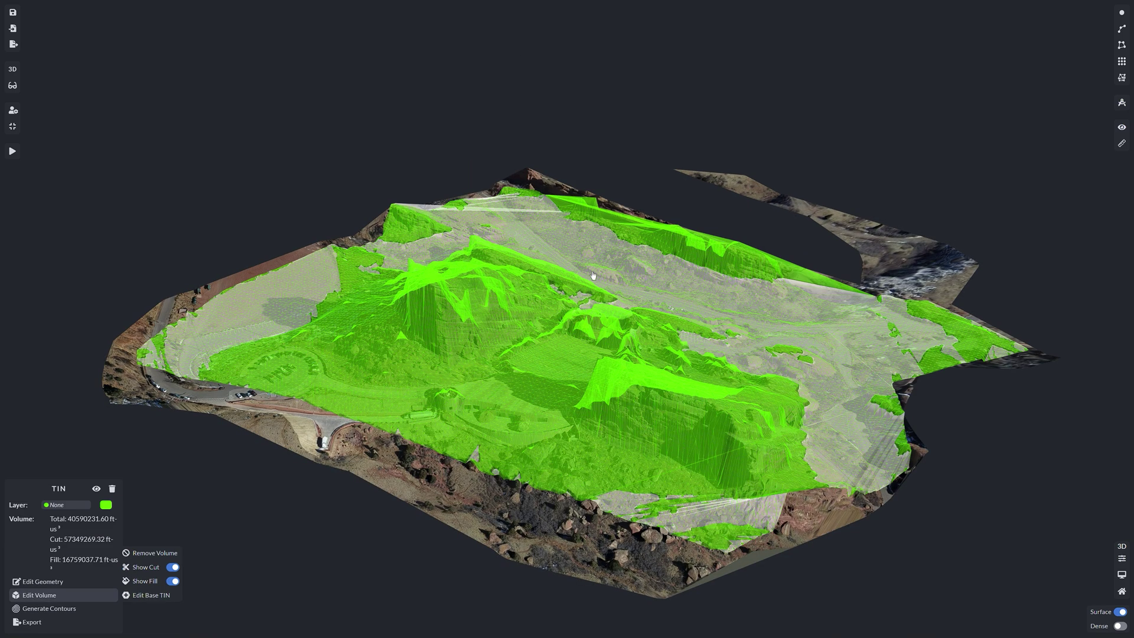
Examine the terrain TIN's cut and fill volumes by hiding and reshowing each one in turn.
drag(636, 280, 462, 254)
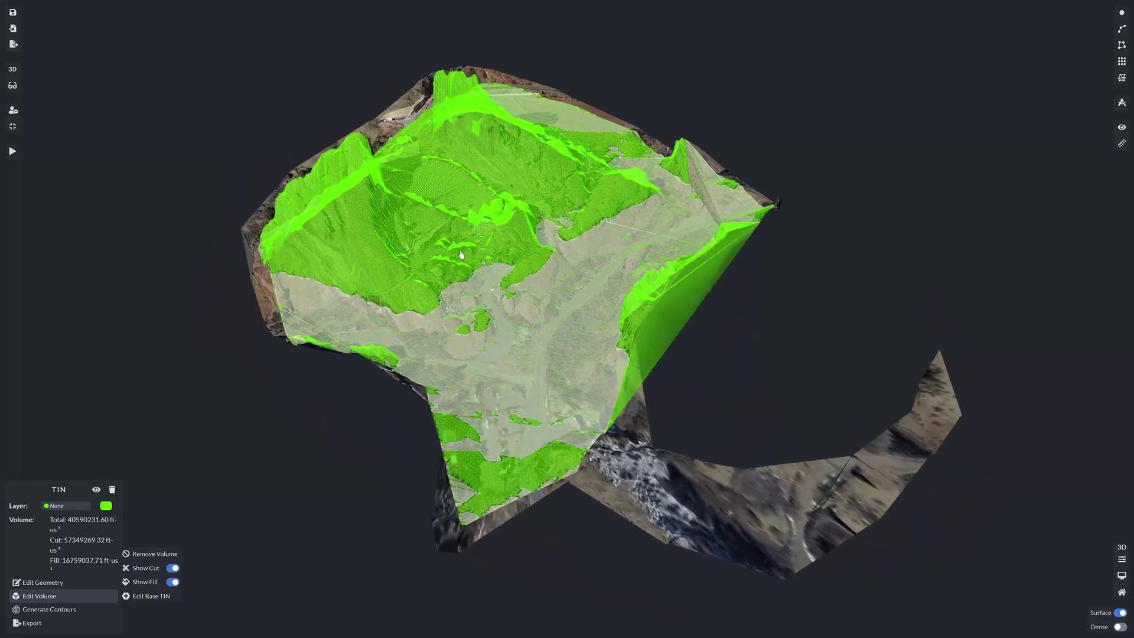
click(173, 568)
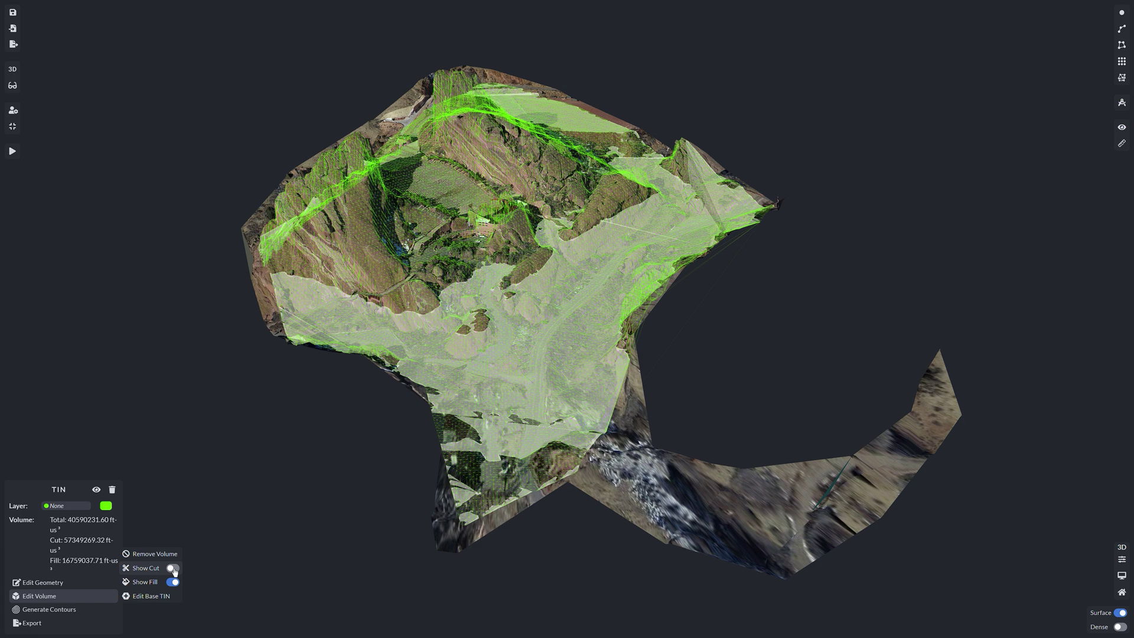
click(174, 568)
click(177, 582)
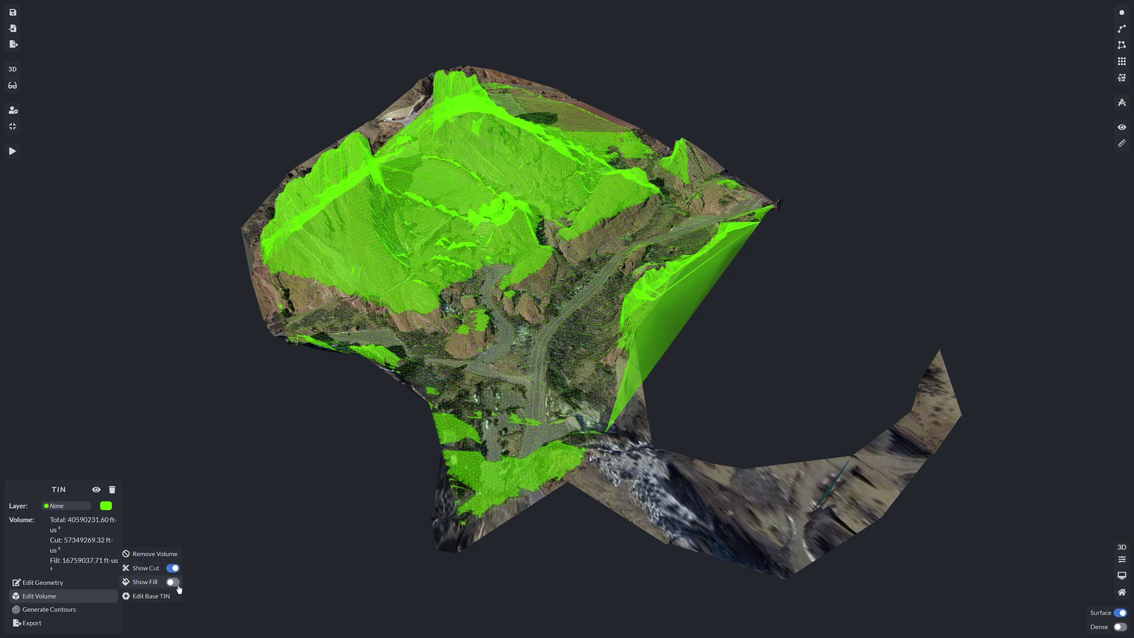
click(174, 582)
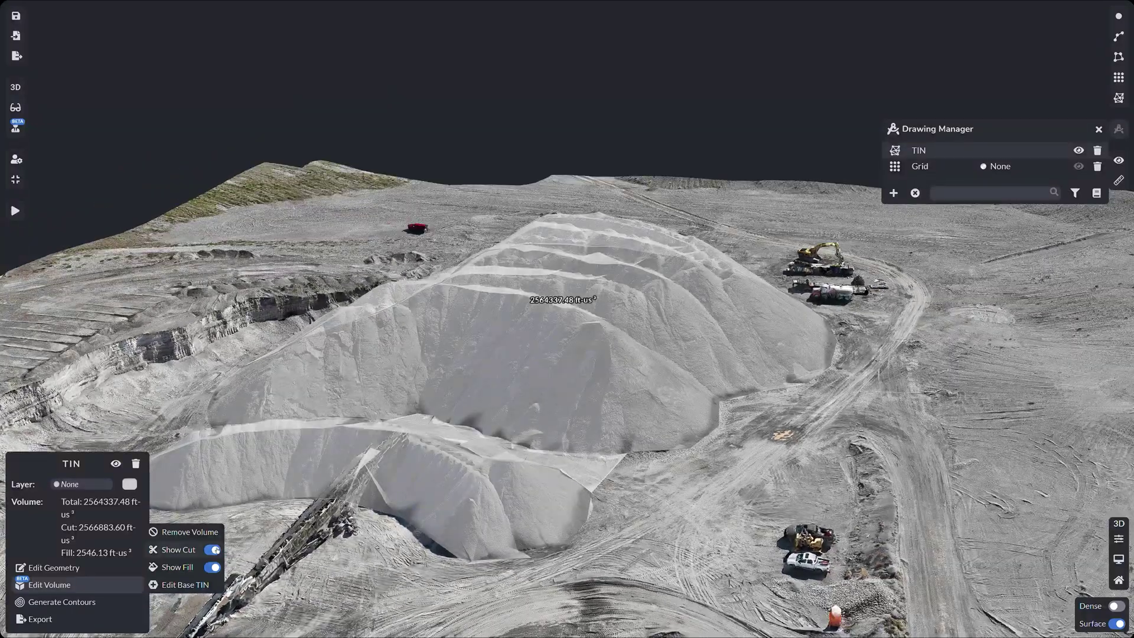
Toggle the cut and fill display of the large stockpile's TIN volume off and on to compare them.
click(215, 550)
click(214, 551)
click(213, 567)
click(214, 567)
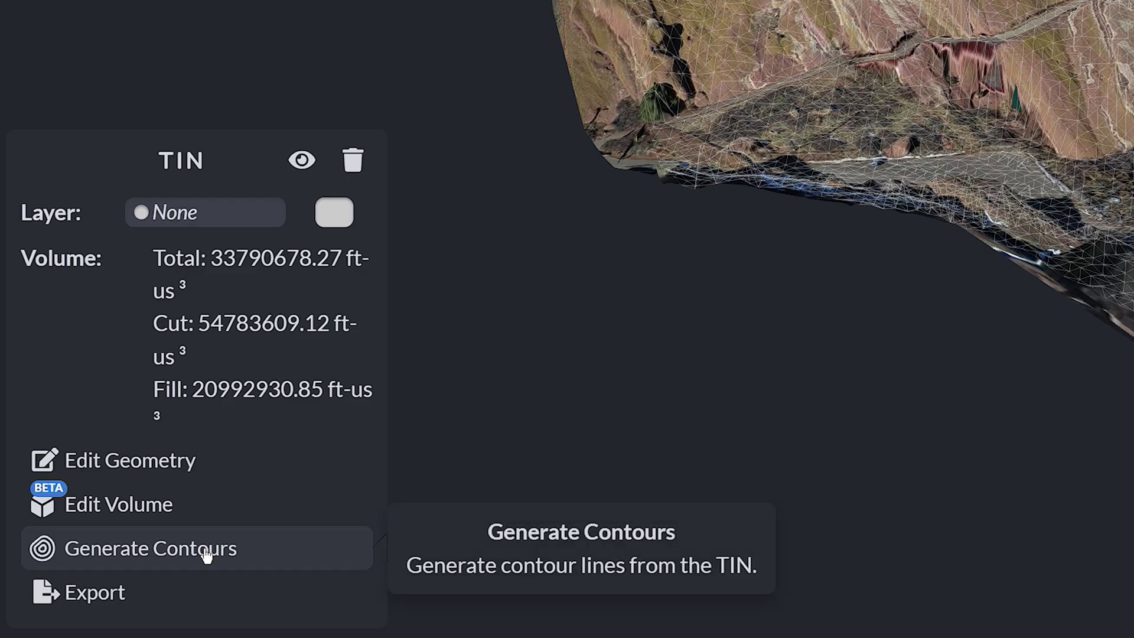
Generate contour lines from the rocky terrain's TIN at a 1.00 ft-us interval.
click(206, 551)
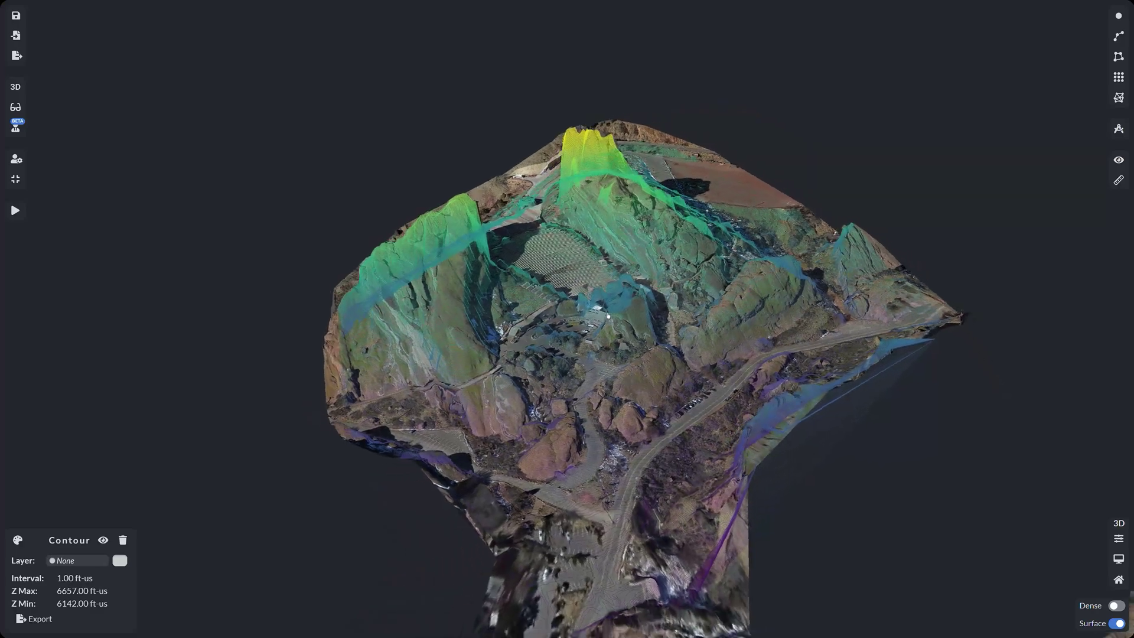